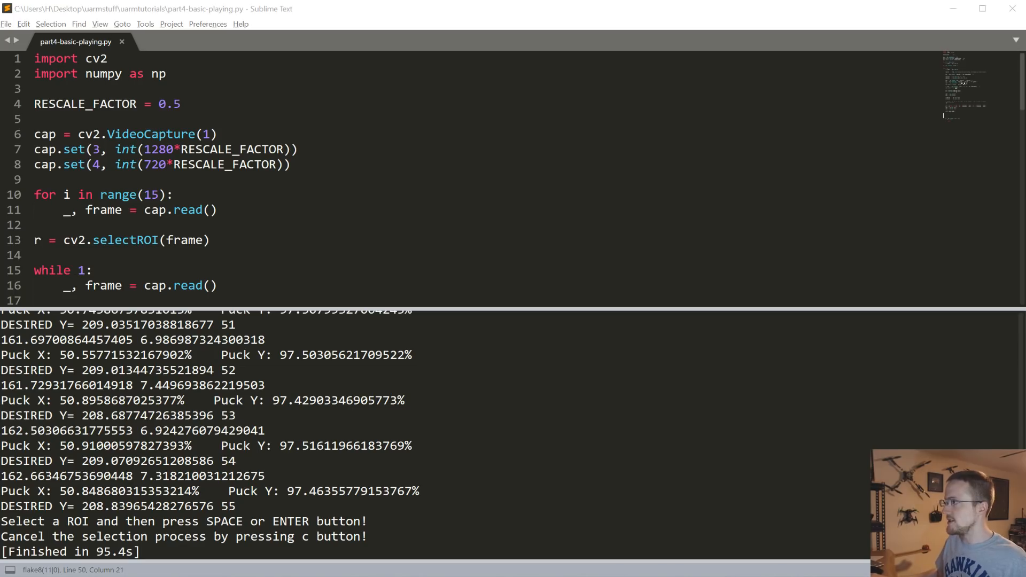
Paste the SwiftAPI and time imports and the ARM_Y_MAX = 220 constant below the numpy import.
{"action": "left_click", "coordinate": [241, 103]}
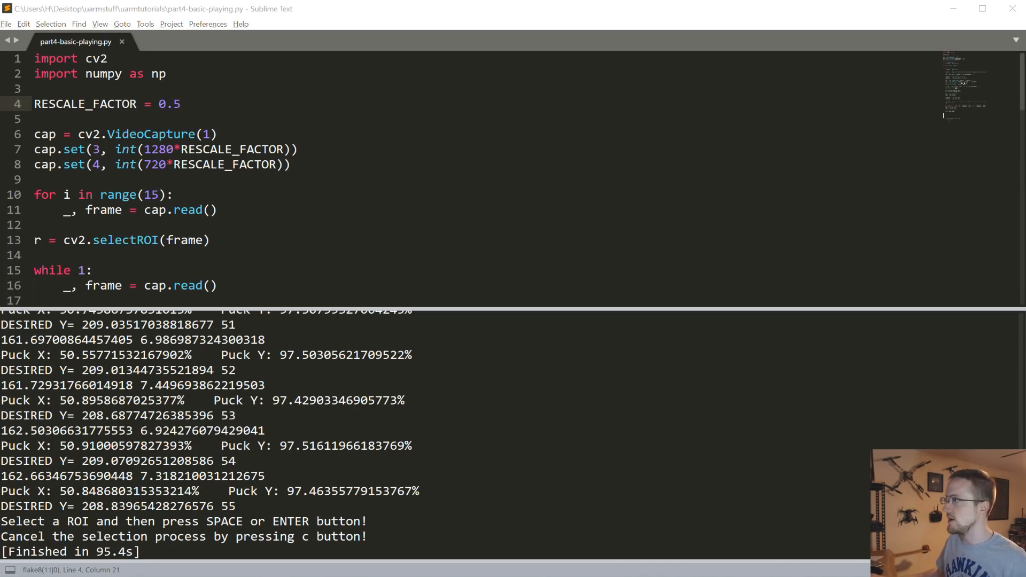
{"action": "key", "text": "Up"}
{"action": "key", "text": "Up"}
{"action": "key", "text": "Return"}
{"action": "type", "text": "from uf.wrapper.swift_api import SwiftAPI import time"}
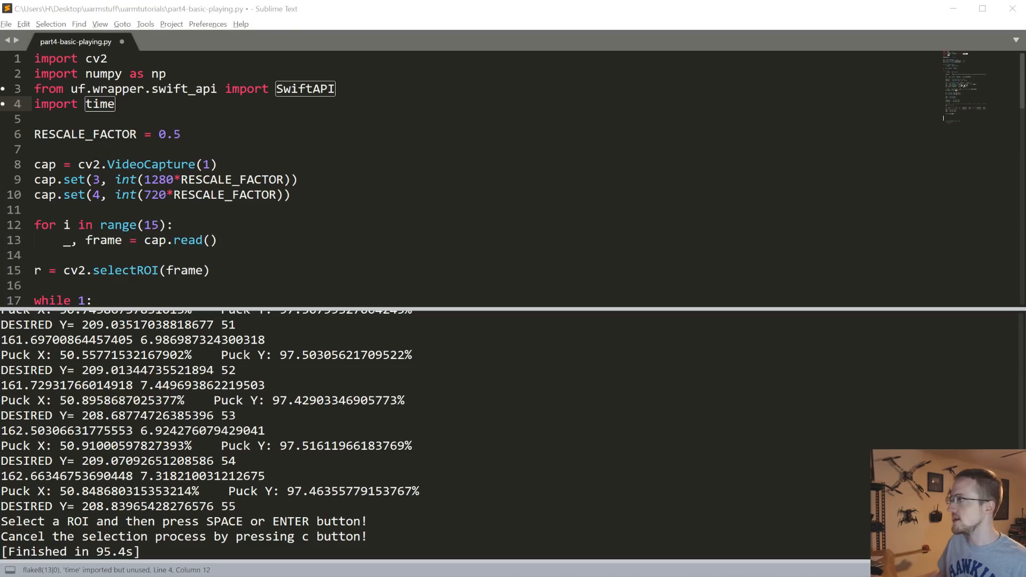
{"action": "key", "text": "alt+Tab"}
{"action": "key", "text": "ctrl+v"}
{"action": "key", "text": "Home"}
{"action": "key", "text": "ctrl+shift+Right"}
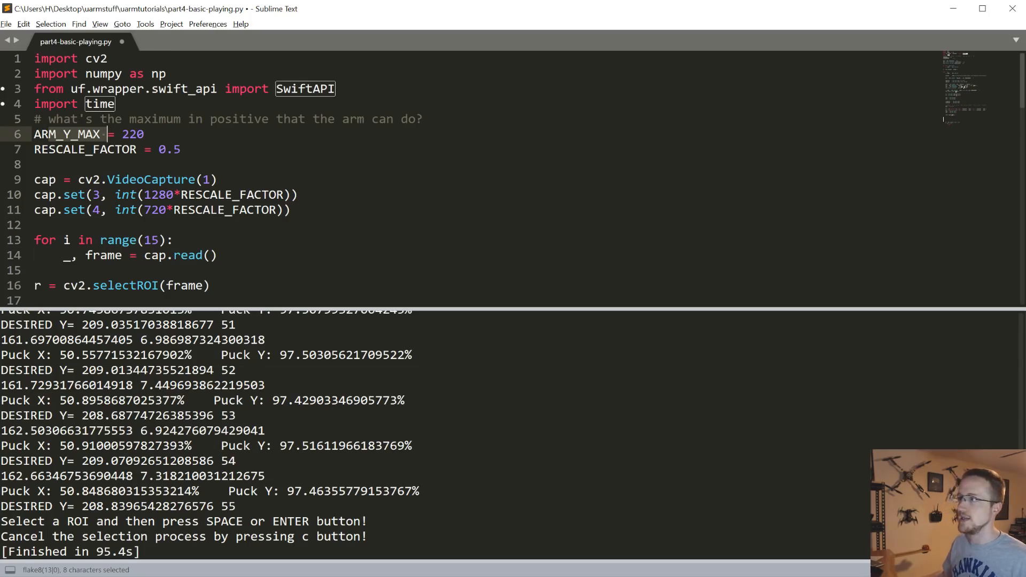
Paste the try/except loop that retries connecting to the arm until access succeeds.
{"action": "key", "text": "alt+Tab"}
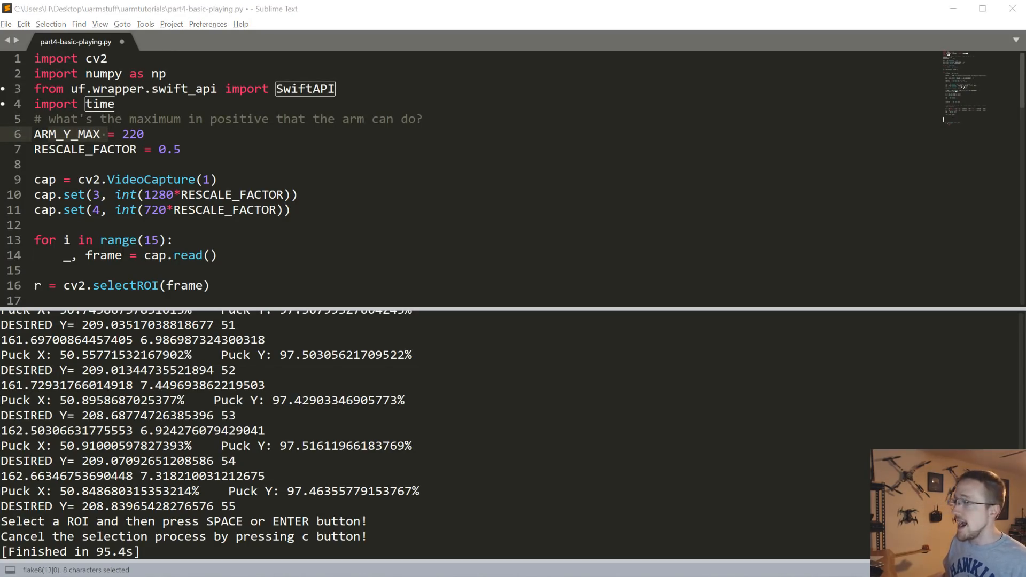
{"action": "key", "text": "alt+Tab"}
{"action": "key", "text": "ctrl+v"}
Paste the device-info print, set_position(x=200, y=0, z=31) and set_pump(True) lines after the connection loop.
{"action": "left_click_drag", "start_coordinate": [204, 209], "coordinate": [201, 93]}
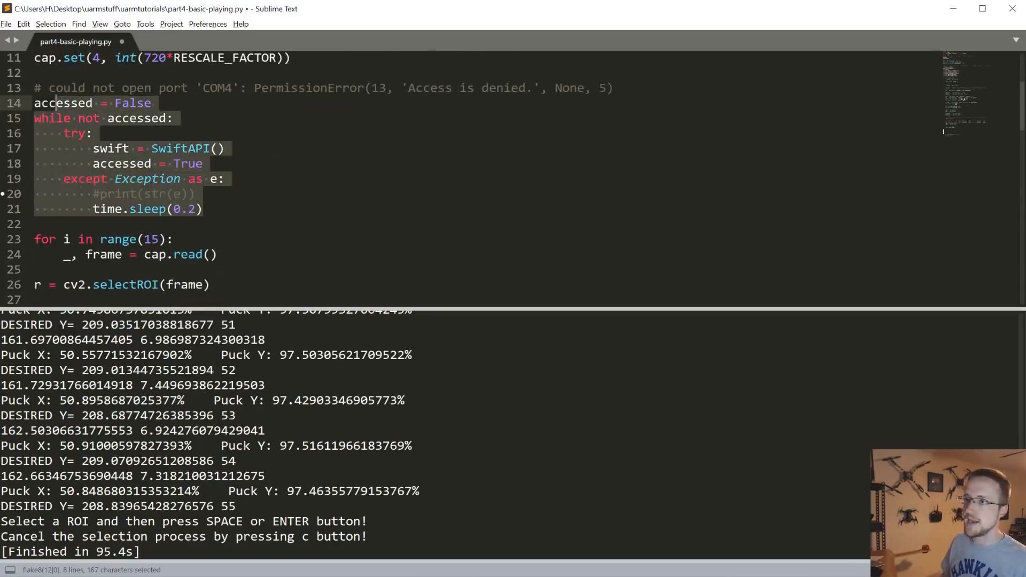
{"action": "left_click", "coordinate": [209, 88]}
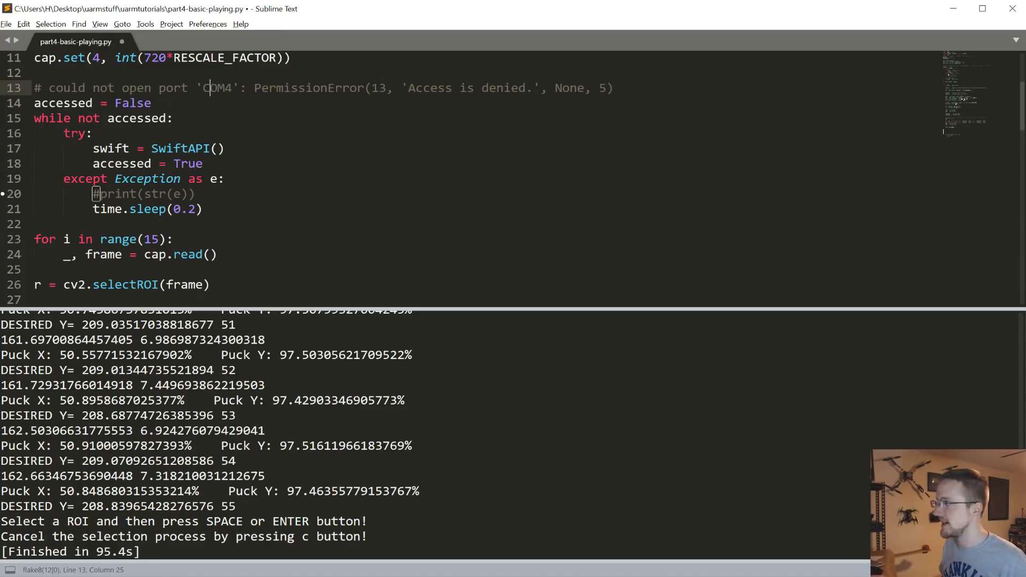
{"action": "key", "text": "alt+Tab"}
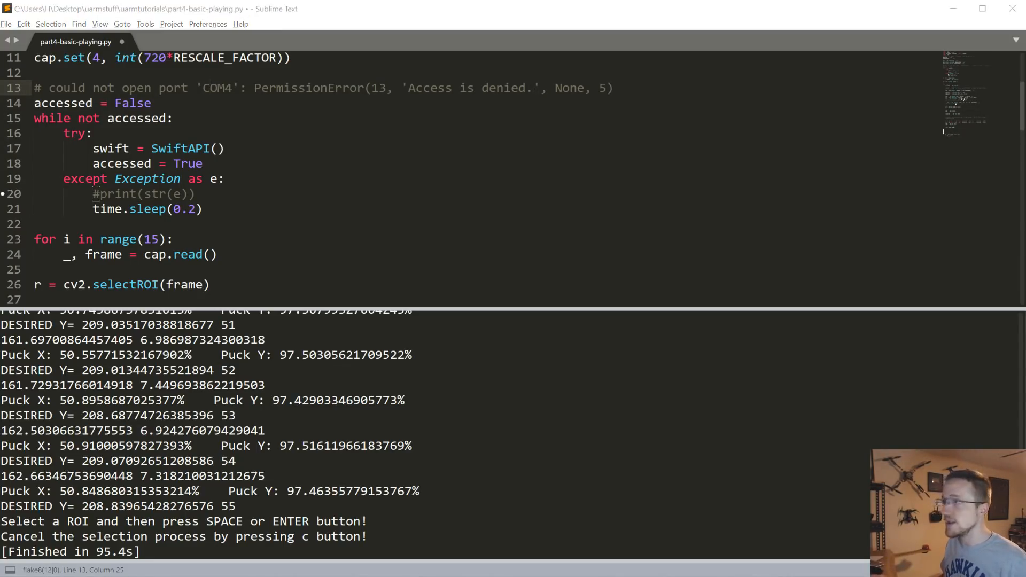
{"action": "key", "text": "alt+Tab"}
{"action": "type", "text": "print('device info: ') print(swift.get_device_info()) swift.set_position(x=200, y=0, z=31, relative=False, speed=20000, wait=True) swift.set_pump(True)"}
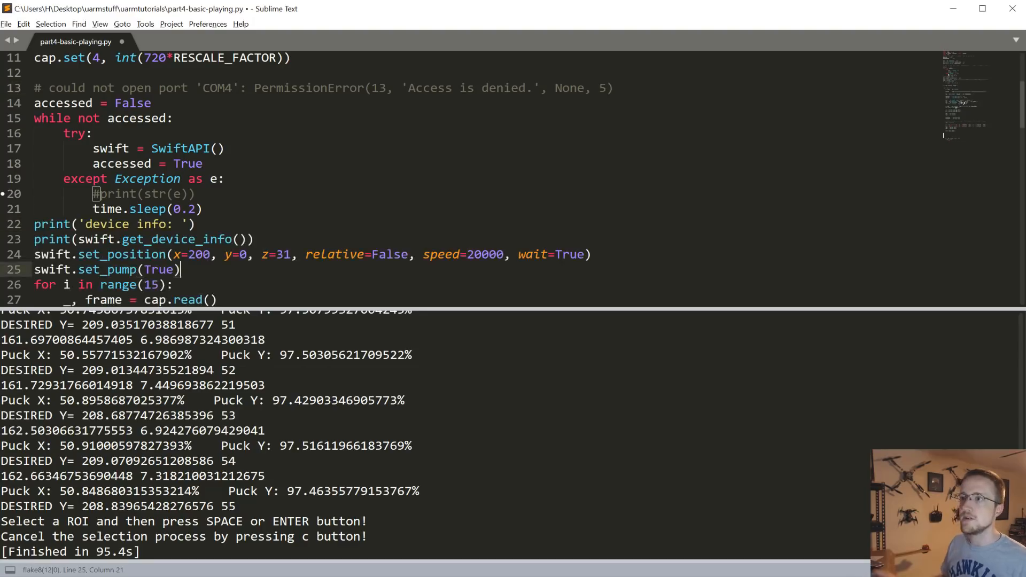
Tidy blank lines around the arm setup code and highlight the position arguments.
{"action": "key", "text": "Down"}
{"action": "key", "text": "Down"}
{"action": "key", "text": "Down"}
{"action": "key", "text": "ctrl+shift+k"}
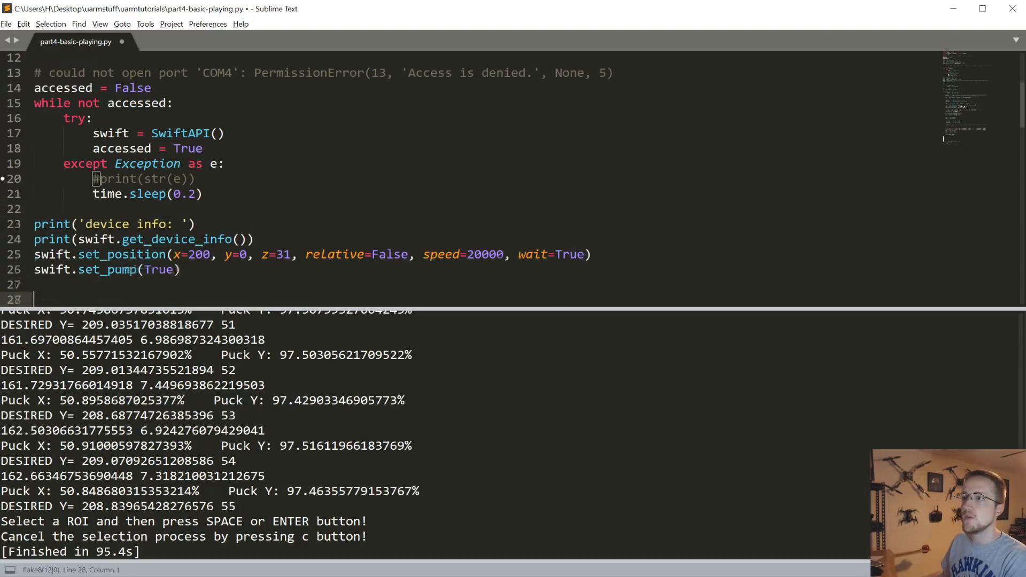
{"action": "key", "text": "Up"}
{"action": "key", "text": "shift+Left"}
{"action": "key", "text": "shift+Left"}
{"action": "key", "text": "shift+Left"}
{"action": "key", "text": "Up"}
{"action": "key", "text": "shift+Right"}
{"action": "key", "text": "shift+Right"}
{"action": "key", "text": "shift+Right"}
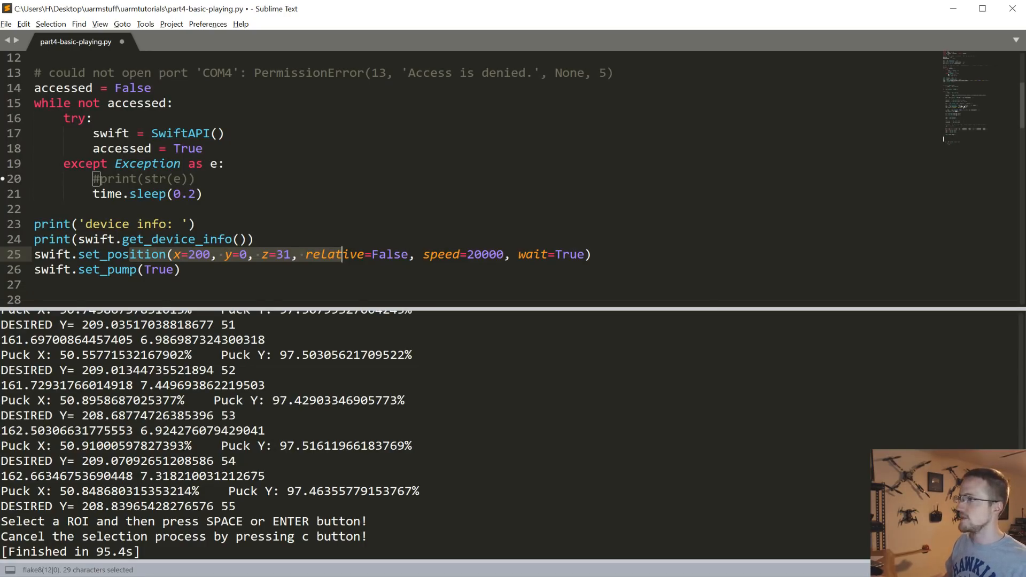
{"action": "double_click", "coordinate": [107, 270]}
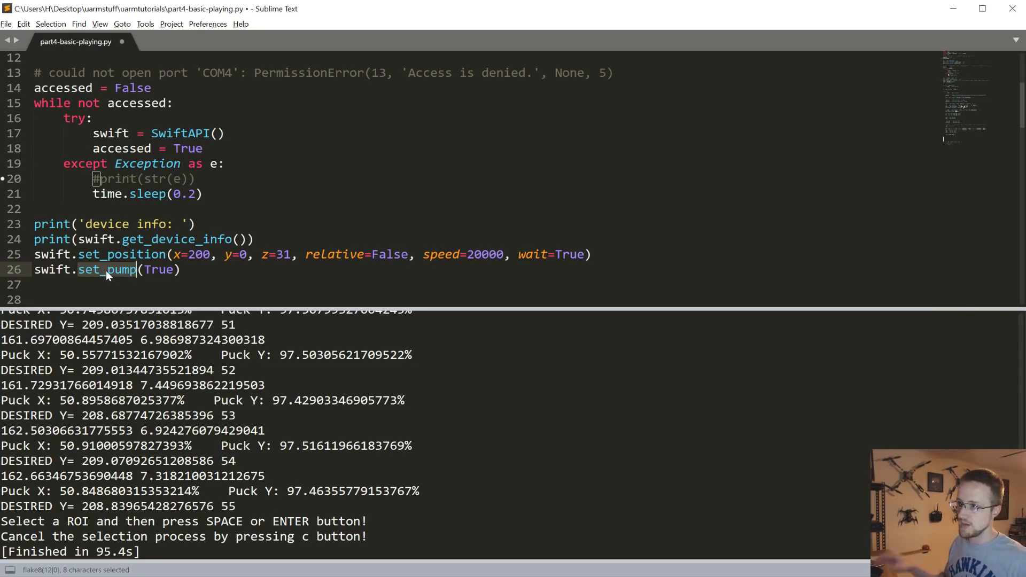
Insert blank lines after the selectROI call to hold the since_swing = 9999 counter before while 1:.
{"action": "left_click", "coordinate": [181, 239]}
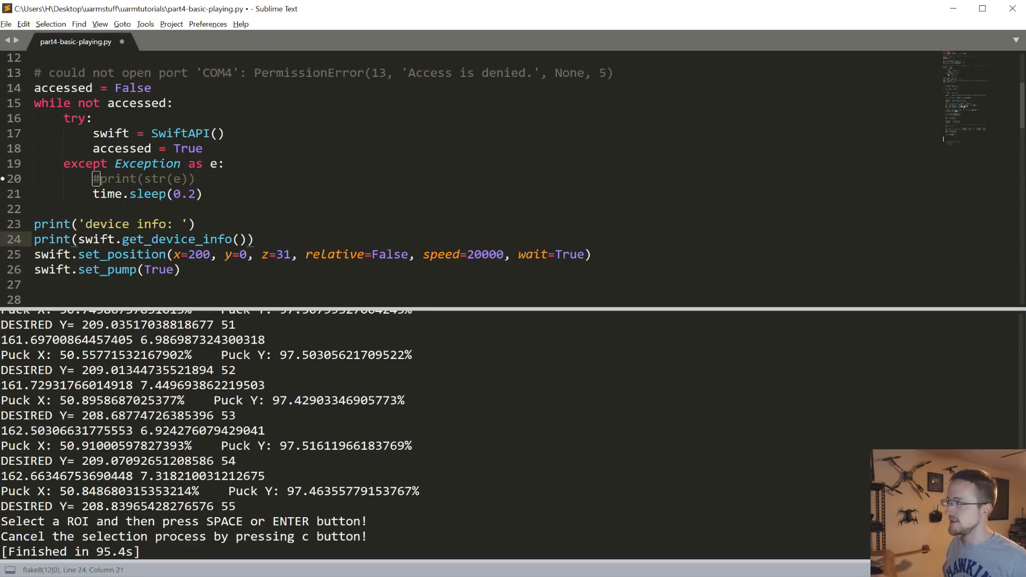
{"action": "key", "text": "alt+Tab"}
{"action": "scroll", "coordinate": [95, 178], "scroll_direction": "down", "scroll_amount": 1}
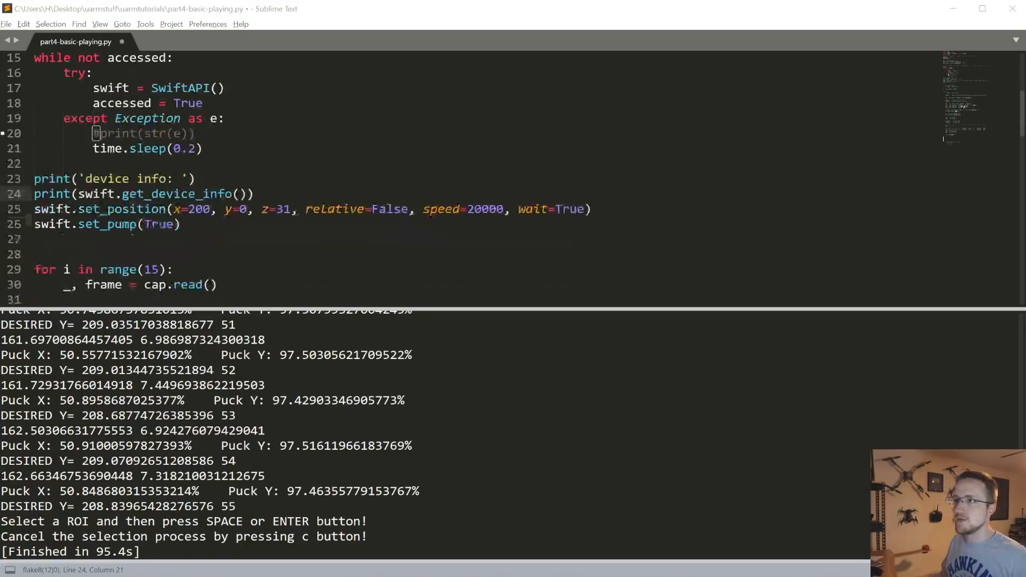
{"action": "scroll", "coordinate": [96, 178], "scroll_direction": "up", "scroll_amount": 5}
{"action": "scroll", "coordinate": [321, 177], "scroll_direction": "down", "scroll_amount": 5}
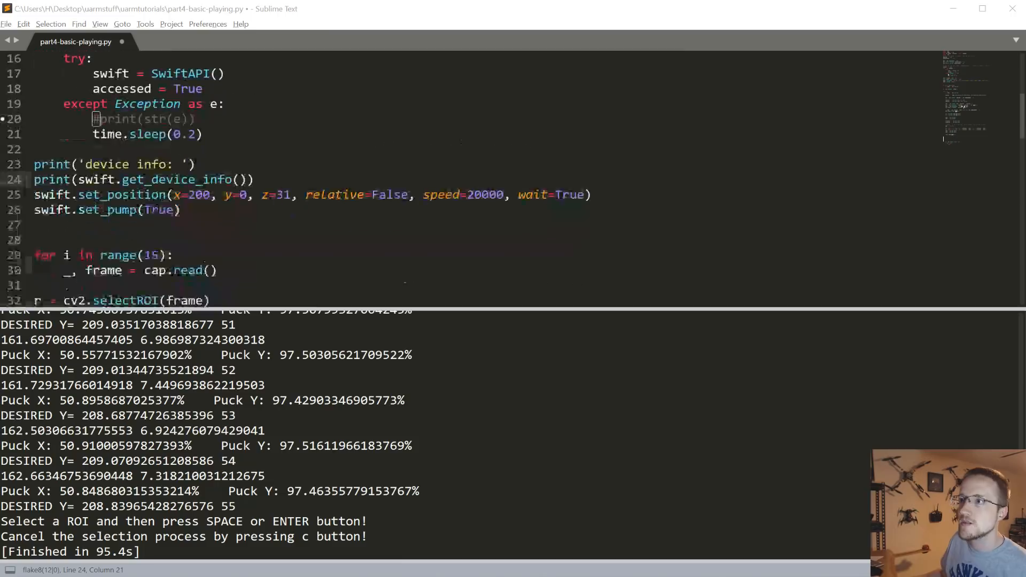
{"action": "scroll", "coordinate": [321, 176], "scroll_direction": "down", "scroll_amount": 2}
{"action": "left_click_drag", "start_coordinate": [63, 210], "coordinate": [210, 210]}
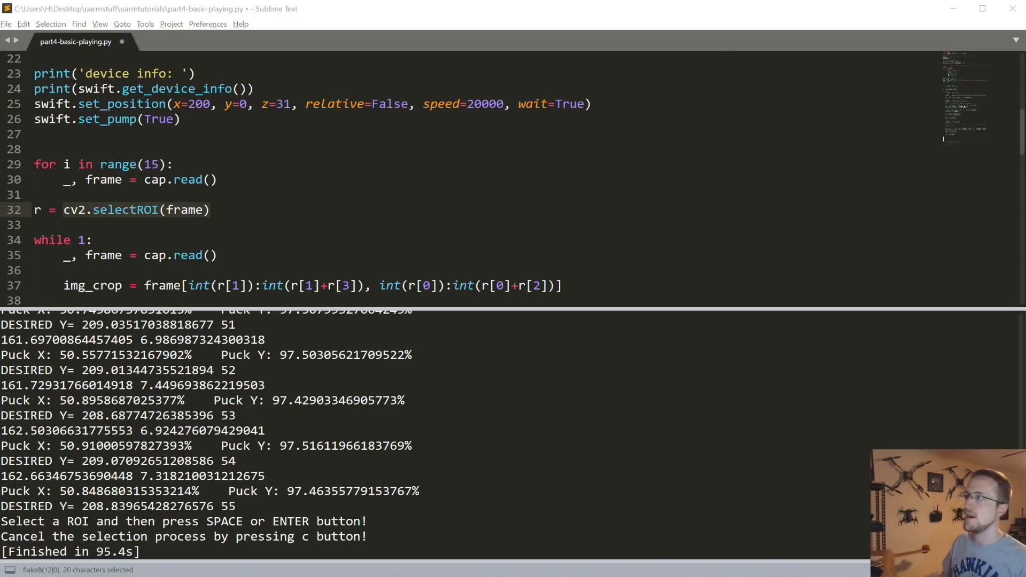
{"action": "key", "text": "Down"}
{"action": "key", "text": "Return"}
{"action": "key", "text": "Return"}
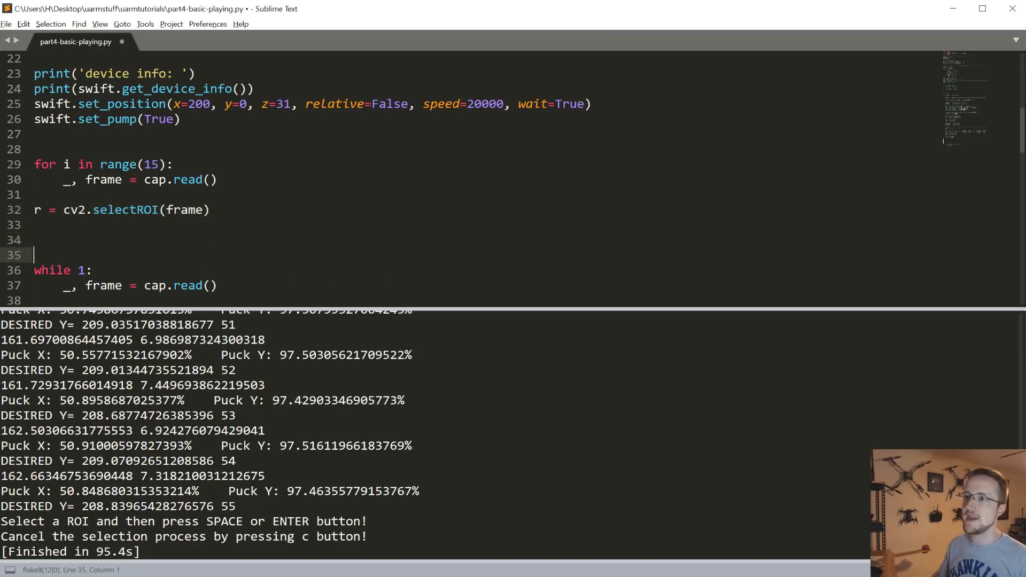
{"action": "type", "text": "# so it doesnt keep swinging to hit puck: since_swing = 9999"}
{"action": "scroll", "coordinate": [513, 169], "scroll_direction": "down", "scroll_amount": 2}
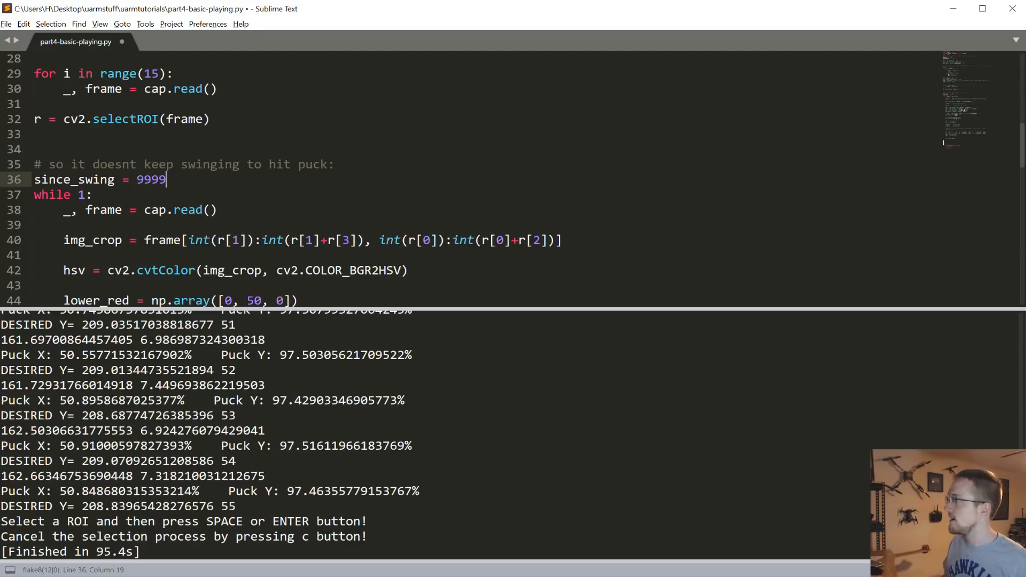
{"action": "scroll", "coordinate": [514, 168], "scroll_direction": "down", "scroll_amount": 5}
{"action": "scroll", "coordinate": [513, 168], "scroll_direction": "down", "scroll_amount": 4}
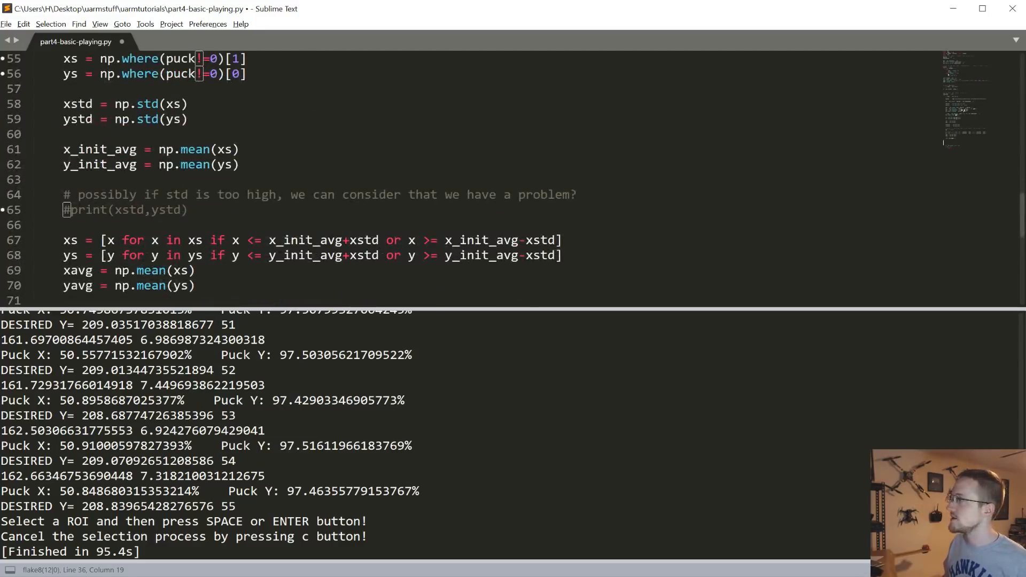
{"action": "scroll", "coordinate": [513, 168], "scroll_direction": "down", "scroll_amount": 2}
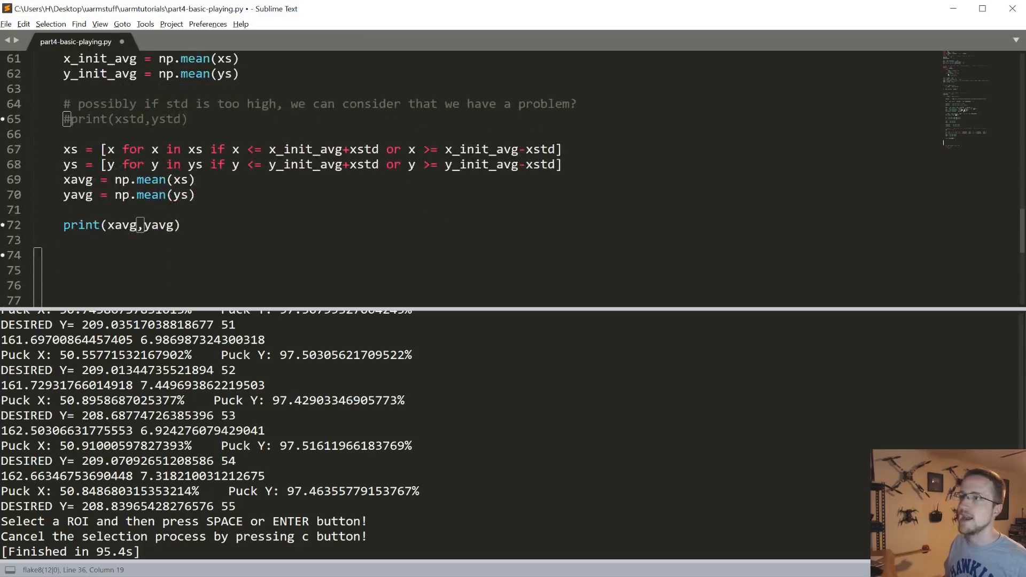
{"action": "scroll", "coordinate": [513, 168], "scroll_direction": "down", "scroll_amount": 2}
{"action": "left_click_drag", "start_coordinate": [182, 134], "coordinate": [63, 134]}
{"action": "key", "text": "BackSpace"}
{"action": "key", "text": "BackSpace"}
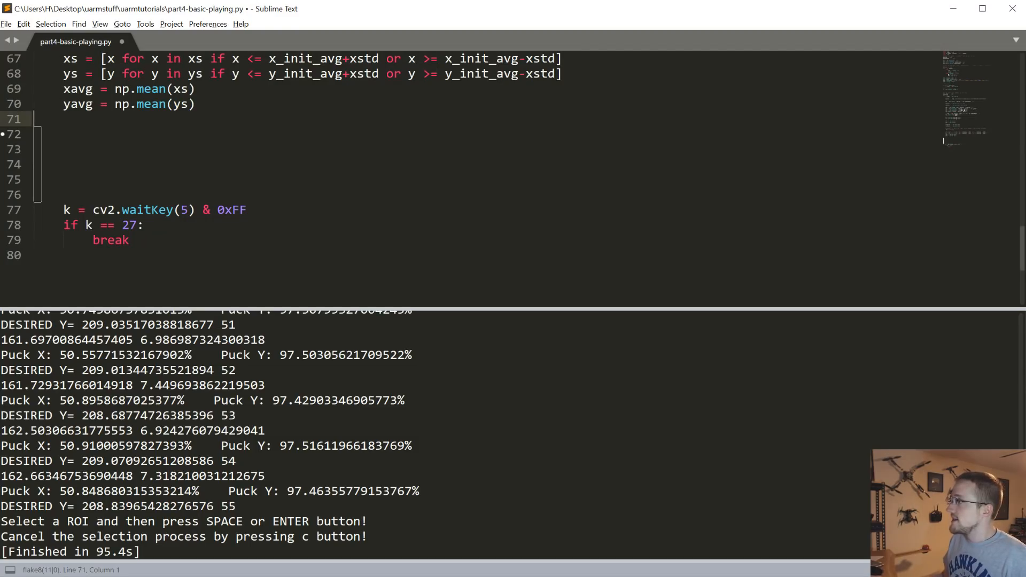
{"action": "key", "text": "alt+Tab"}
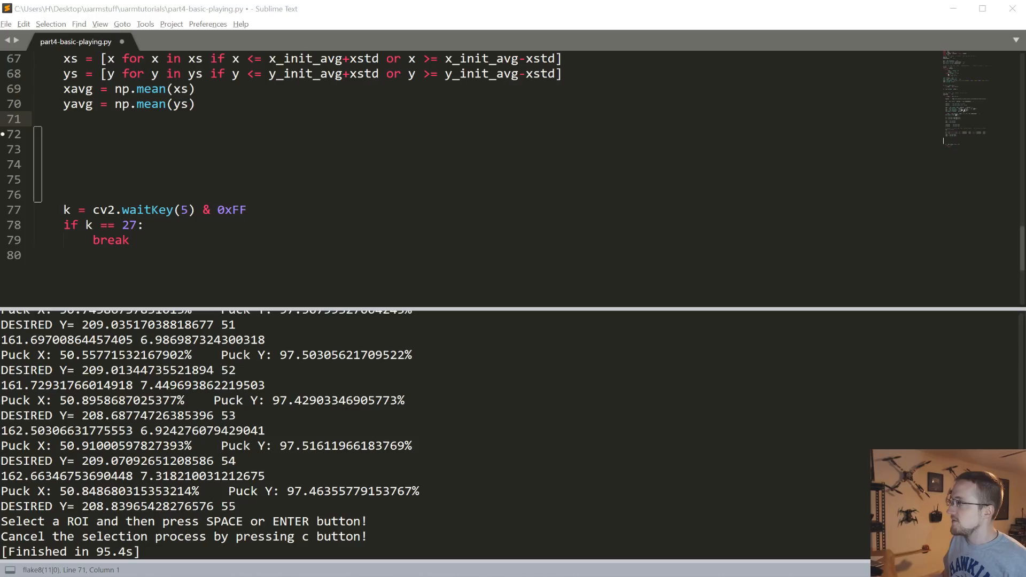
{"action": "key", "text": "alt+Tab"}
{"action": "type", "text": "cropped_height, cropped_width, channels = img_crop.shape      puck_x = xavg/cropped_width*100     puck_y = yavg/cropped_height*100     print(\"Puck X: {}%    Puck Y: {}%\".format(puck_x, puck_y))"}
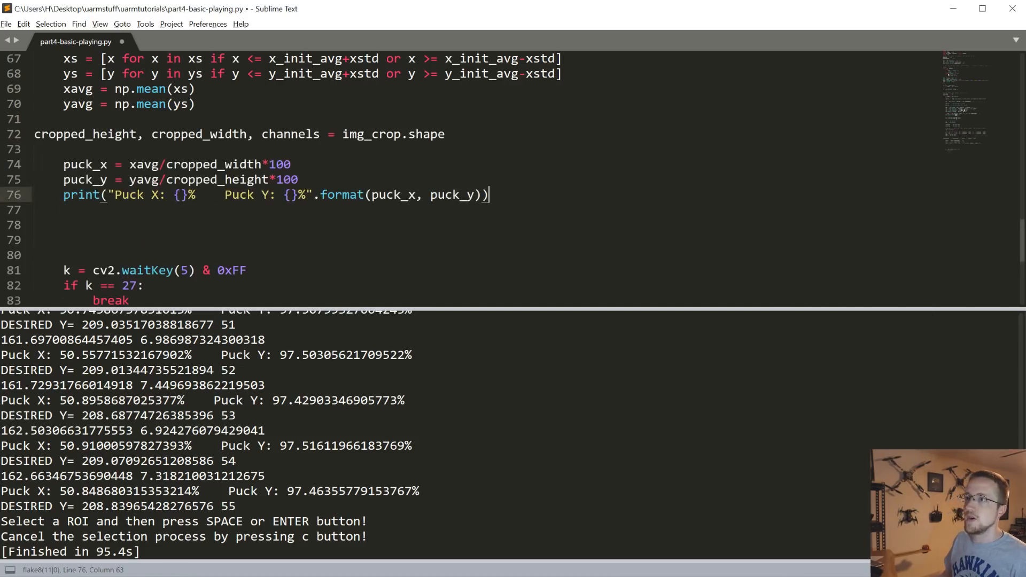
{"action": "left_click", "coordinate": [33, 133]}
{"action": "key", "text": "Tab"}
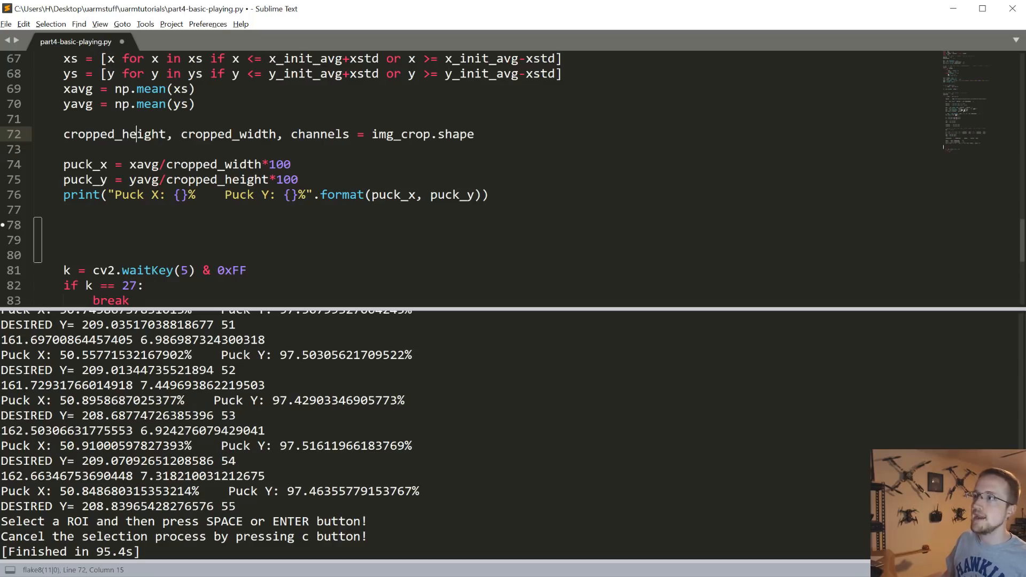
{"action": "double_click", "coordinate": [221, 134]}
{"action": "left_click", "coordinate": [407, 135]}
{"action": "double_click", "coordinate": [401, 134]}
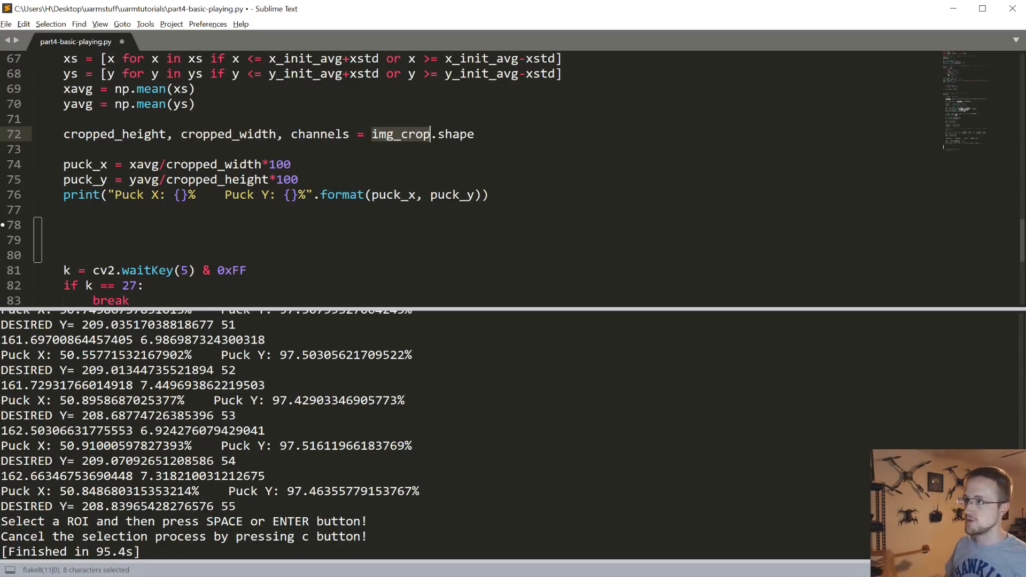
{"action": "left_click", "coordinate": [473, 134]}
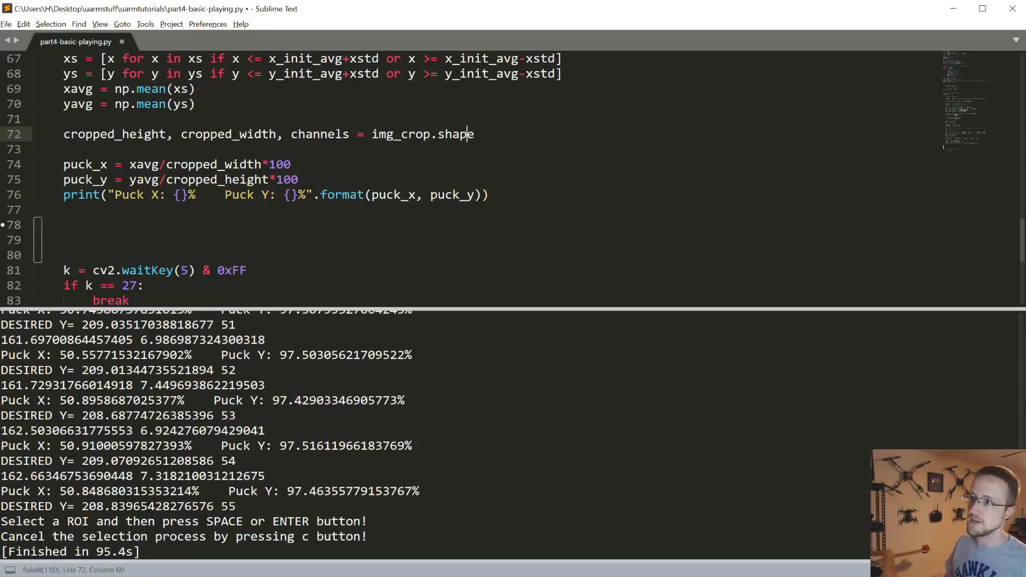
{"action": "left_click_drag", "start_coordinate": [98, 135], "coordinate": [275, 175]}
{"action": "left_click", "coordinate": [200, 168]}
{"action": "double_click", "coordinate": [84, 166]}
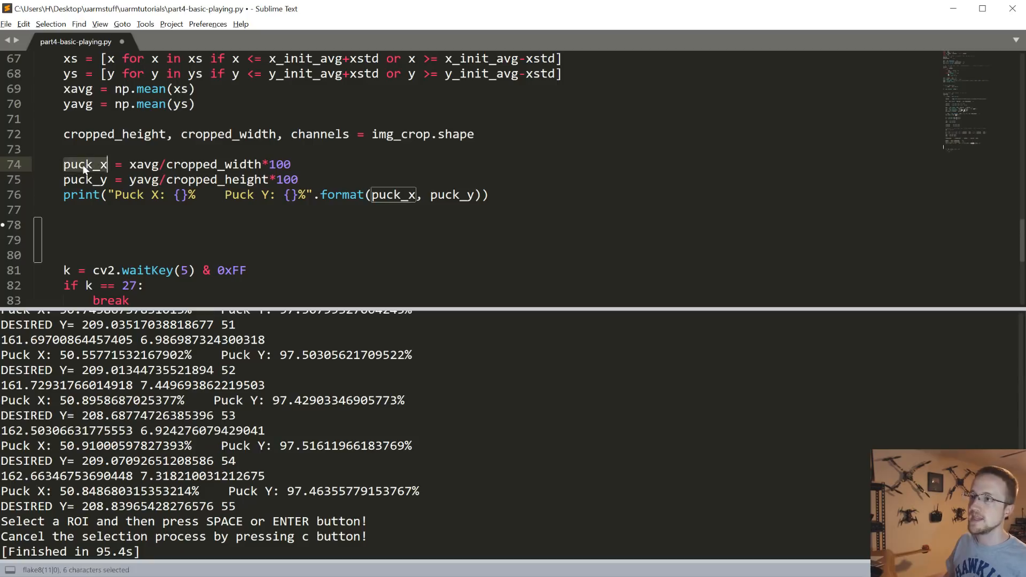
{"action": "left_click", "coordinate": [93, 180]}
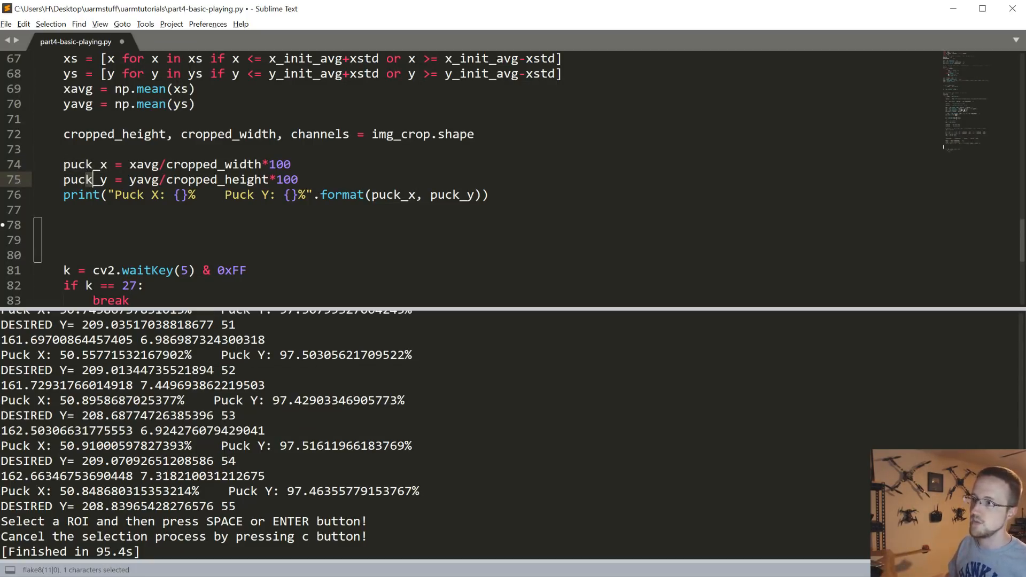
{"action": "left_click_drag", "start_coordinate": [92, 165], "coordinate": [299, 180]}
{"action": "left_click", "coordinate": [151, 194]}
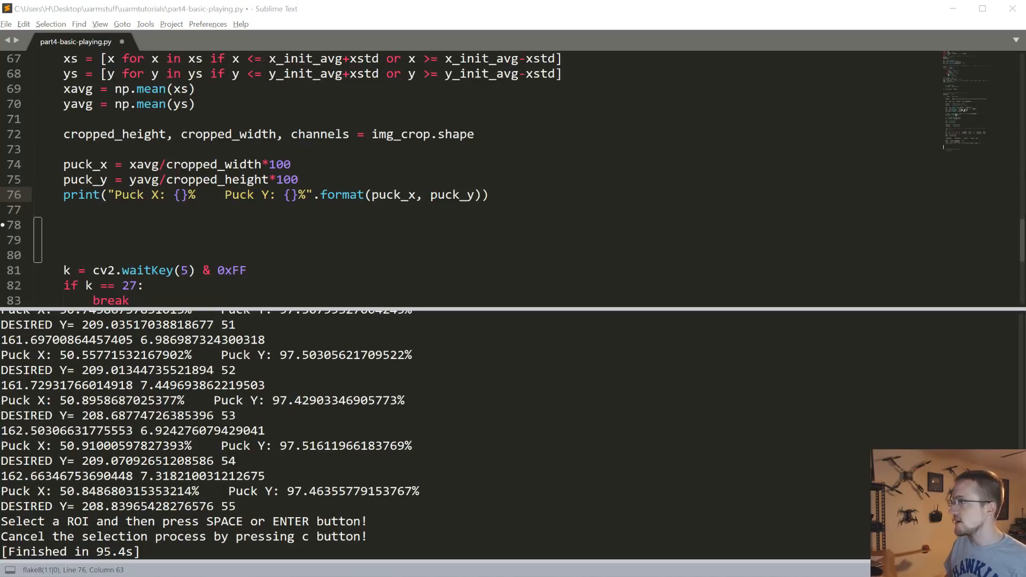
Write desired_arm_y = ((puck_y/100.0)*(ARM_Y_MAX*2)) on a new line 78.
{"action": "key", "text": "Down"}
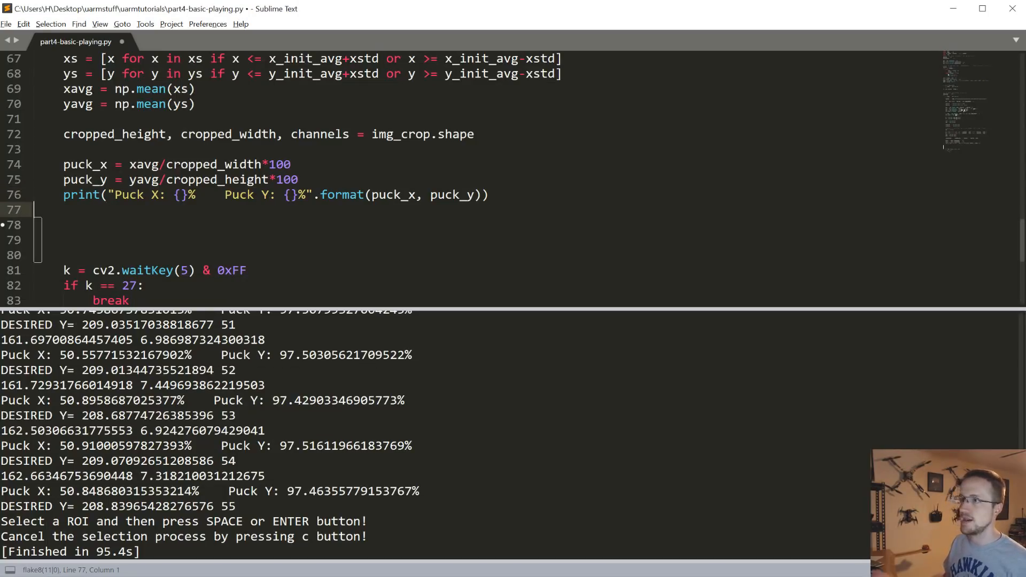
{"action": "key", "text": "Return"}
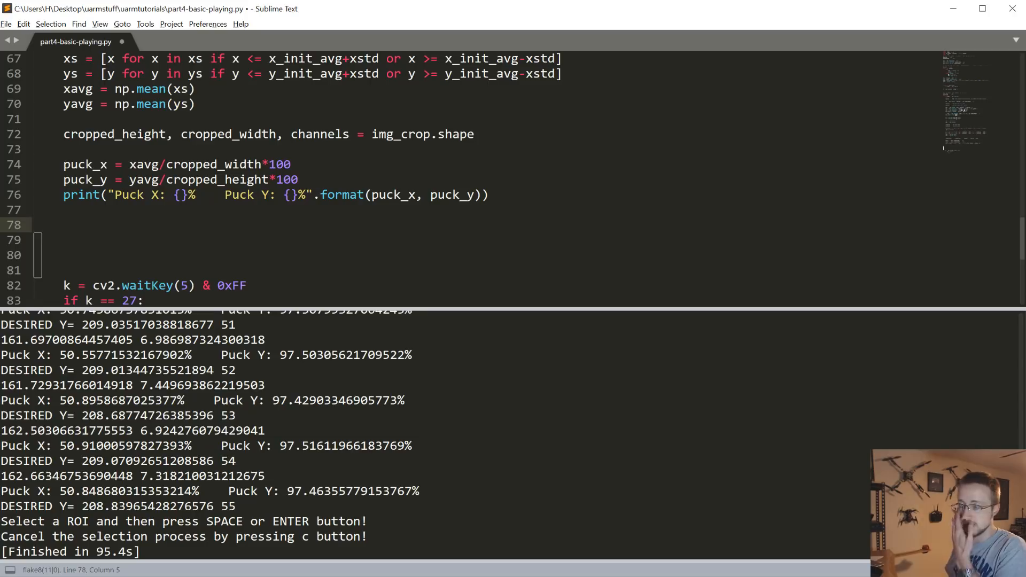
{"action": "type", "text": "desired_arm_y"}
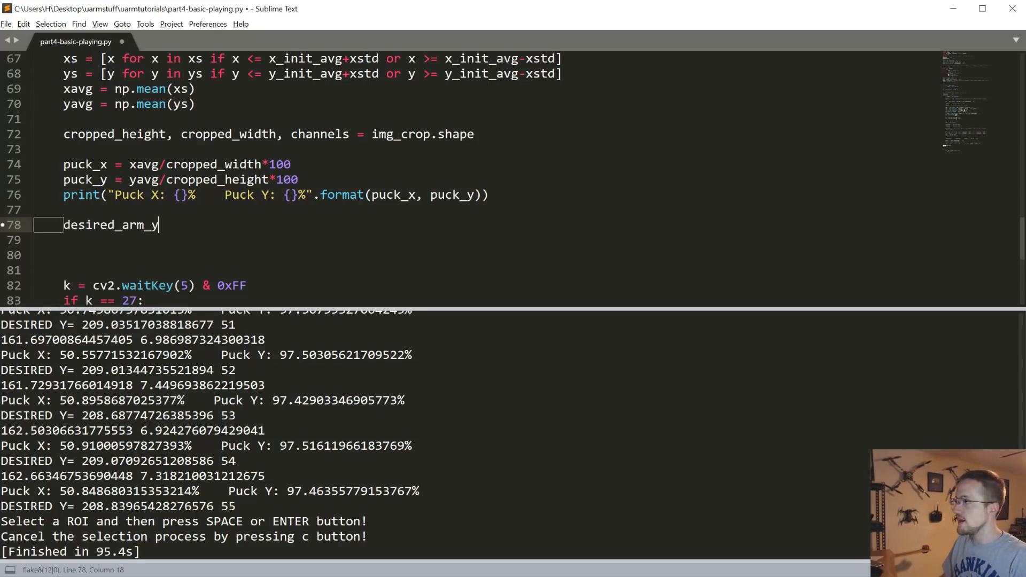
{"action": "type", "text": " = "}
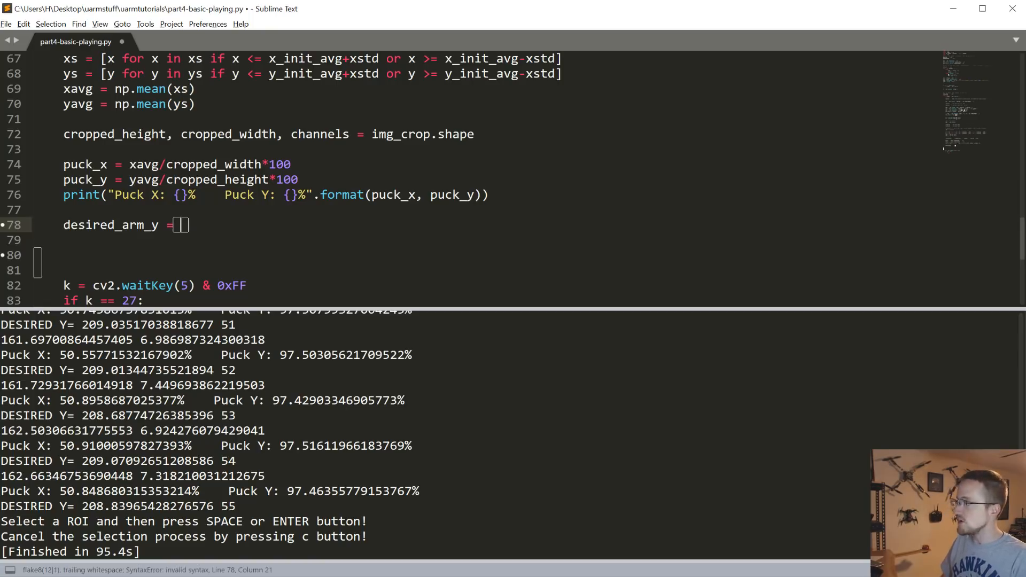
{"action": "type", "text": "puck_y"}
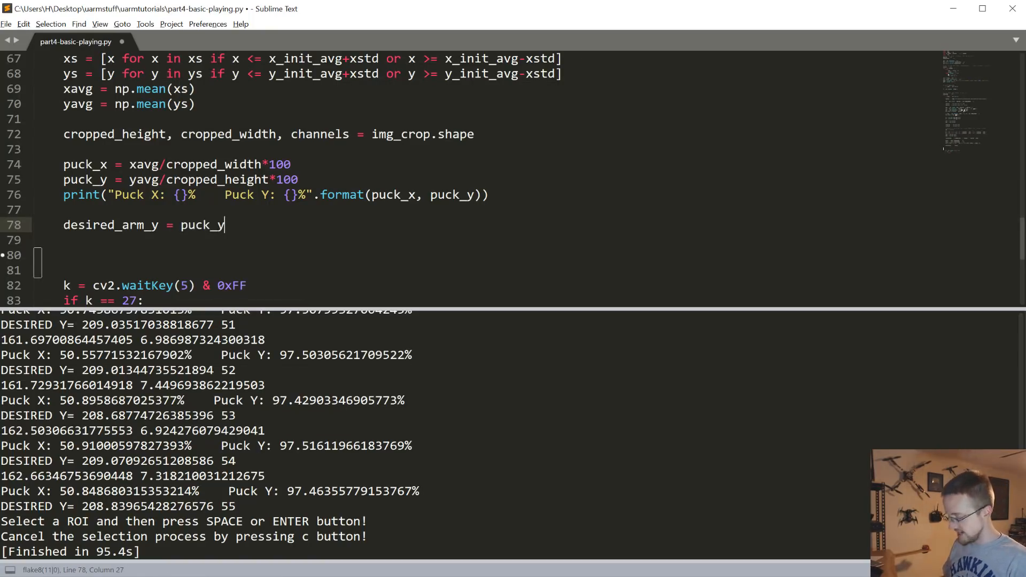
{"action": "type", "text": "/100."}
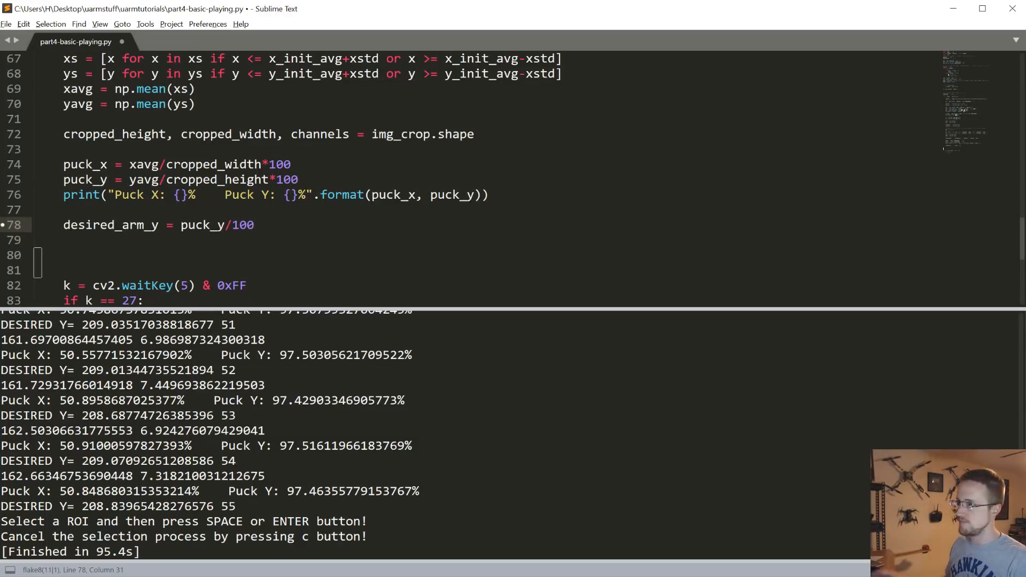
{"action": "type", "text": ".0"}
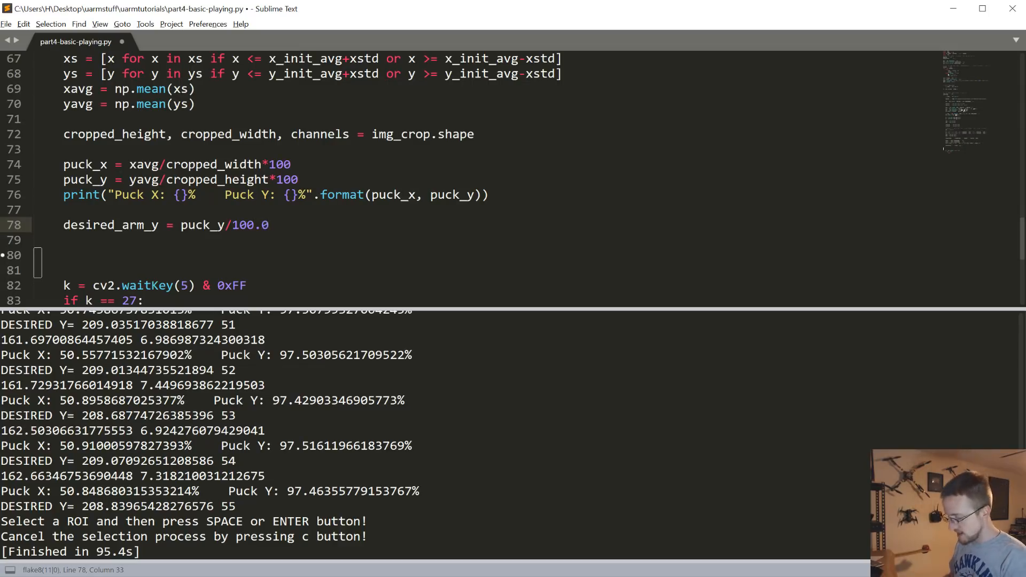
{"action": "type", "text": ")"}
{"action": "key", "text": "Left"}
{"action": "key", "text": "Left"}
{"action": "key", "text": "Left"}
{"action": "key", "text": "Left"}
{"action": "key", "text": "Left"}
{"action": "key", "text": "Left"}
{"action": "key", "text": "Left"}
{"action": "key", "text": "Left"}
{"action": "key", "text": "Left"}
{"action": "type", "text": "("}
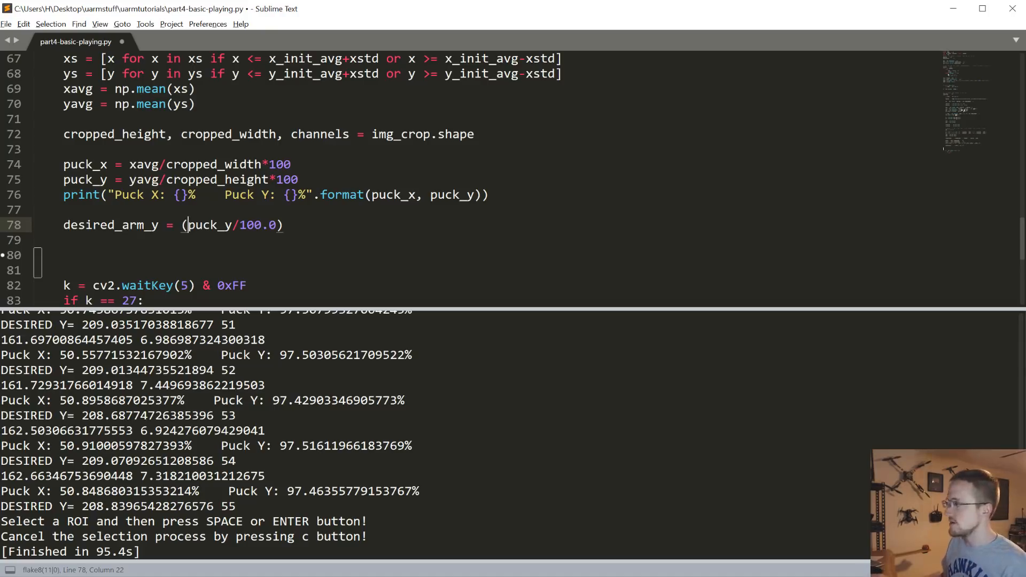
{"action": "key", "text": "End"}
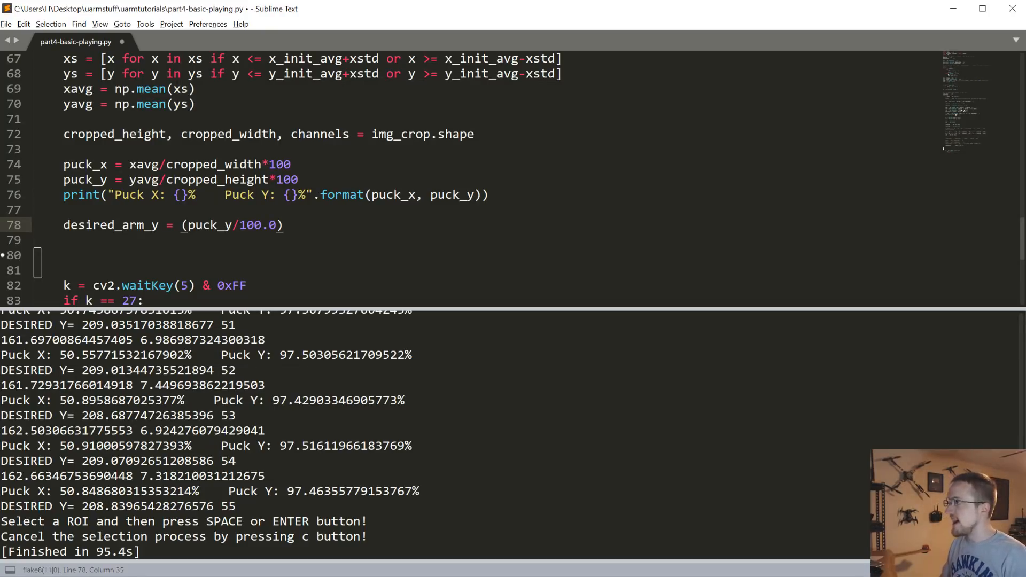
{"action": "type", "text": "*("}
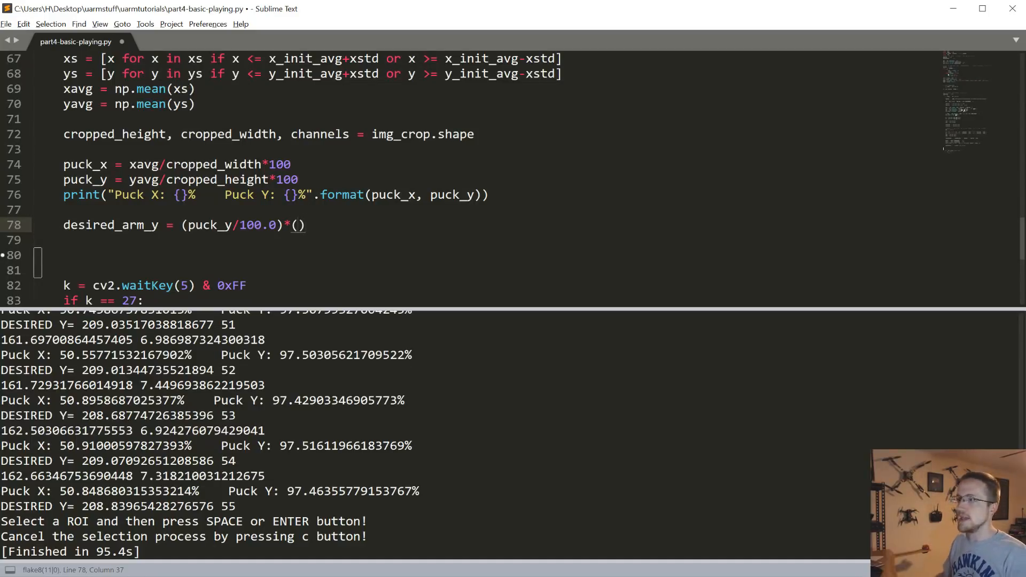
{"action": "type", "text": "ARM"}
{"action": "key", "text": "Return"}
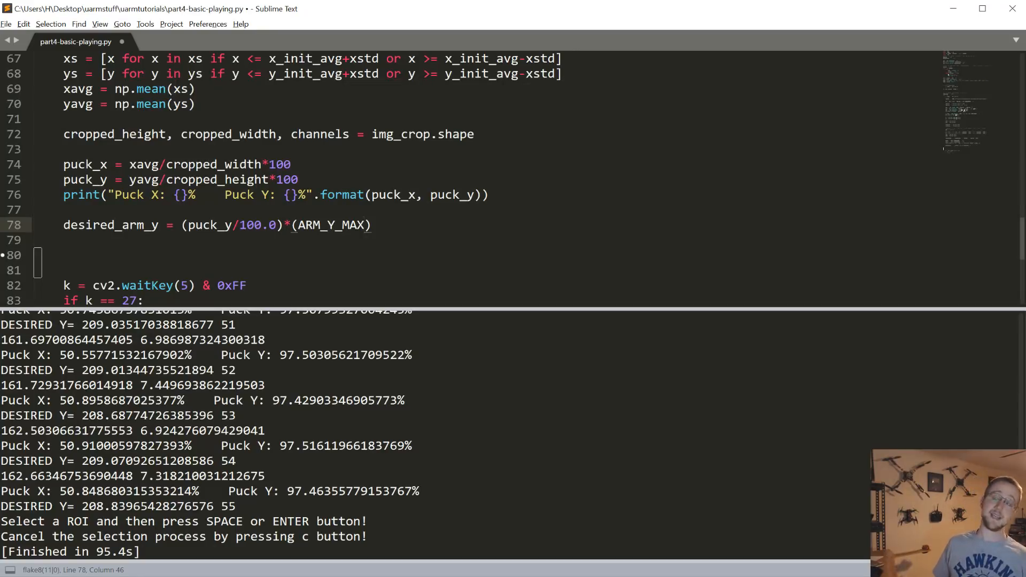
{"action": "type", "text": "*2"}
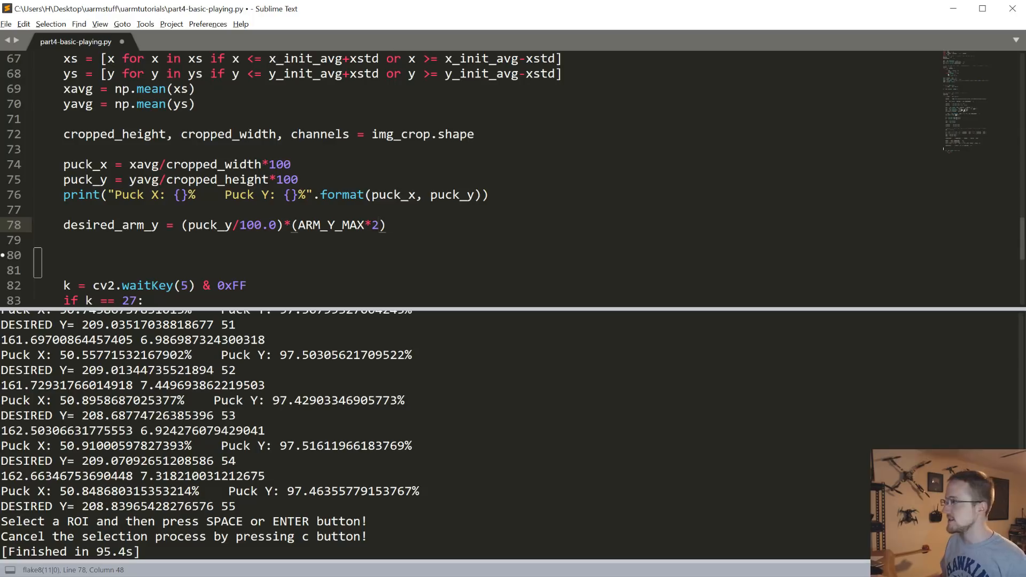
{"action": "key", "text": "Right"}
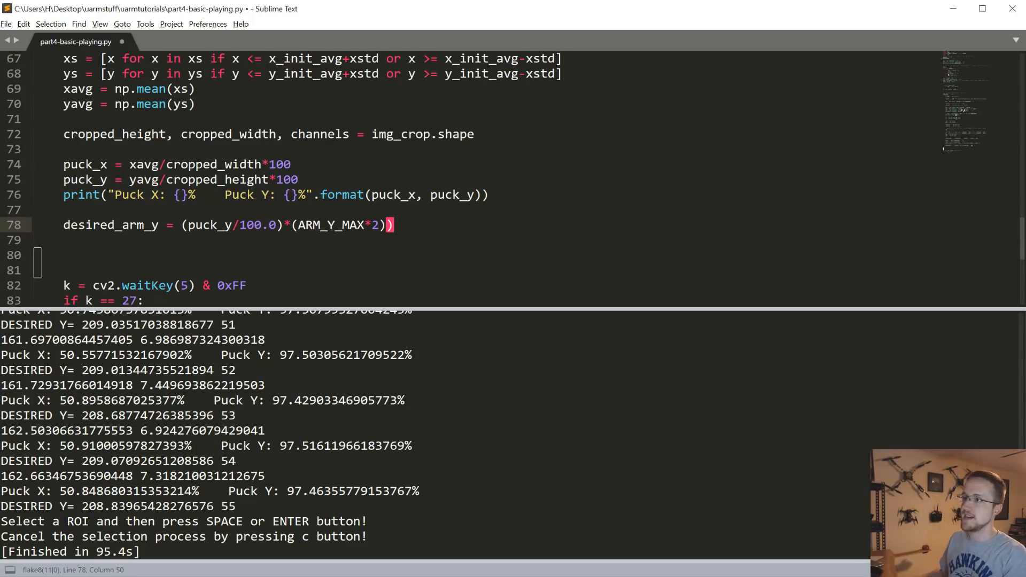
{"action": "type", "text": ")"}
Complete the formula by subtracting ARM_Y_MAX via autocomplete and review its occurrences.
{"action": "left_click", "coordinate": [180, 226]}
{"action": "type", "text": "("}
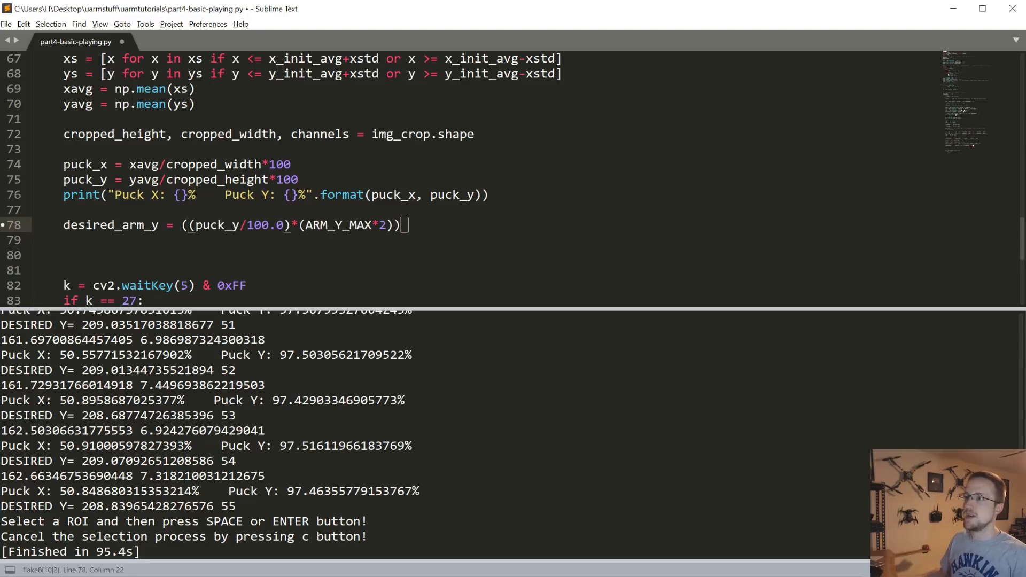
{"action": "key", "text": "shift+Down"}
{"action": "key", "text": "shift+Down"}
{"action": "left_click", "coordinate": [336, 227]}
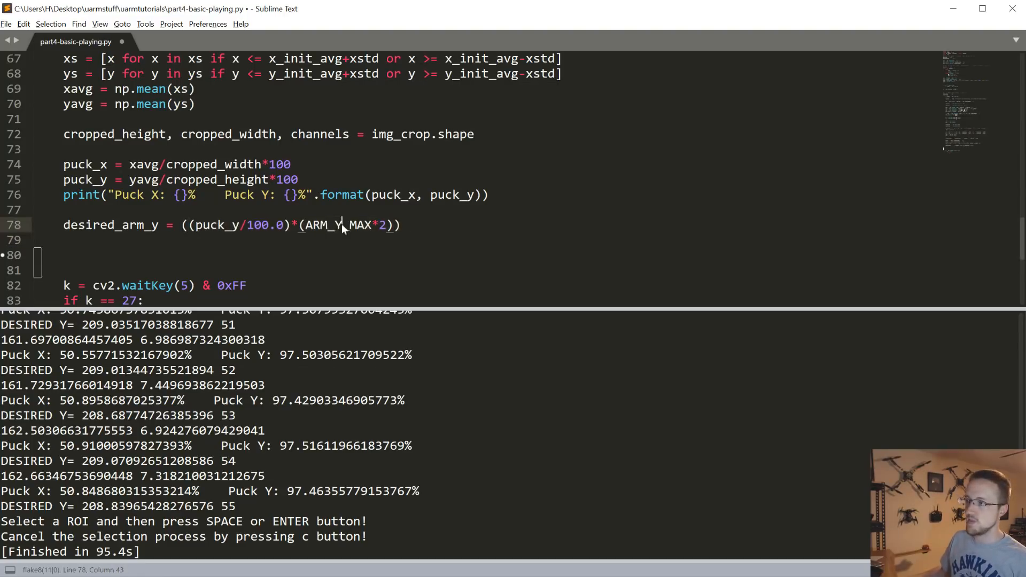
{"action": "double_click", "coordinate": [337, 225]}
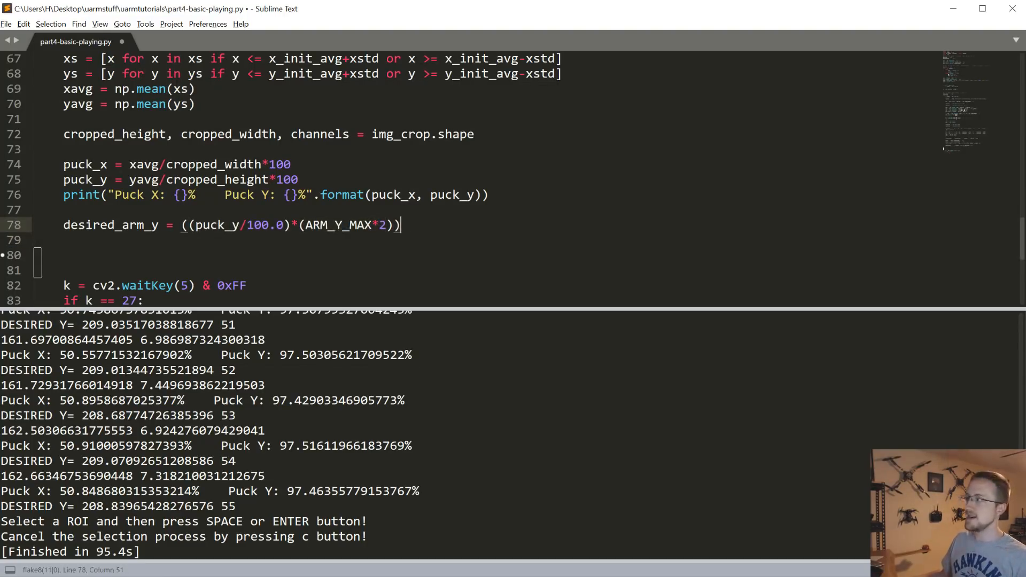
{"action": "left_click", "coordinate": [401, 225]}
{"action": "type", "text": "ar"}
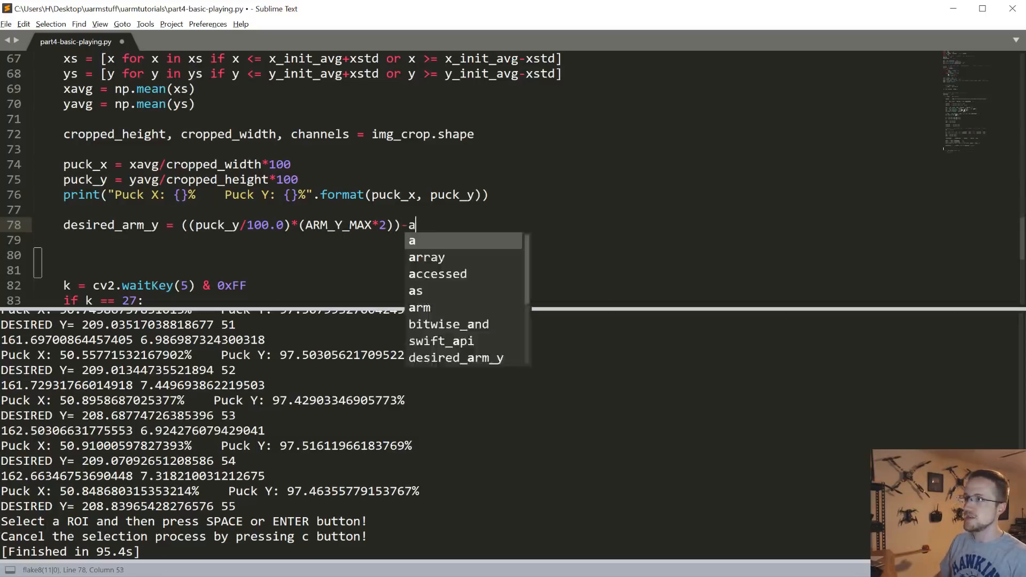
{"action": "type", "text": "m"}
{"action": "key", "text": "BackSpace"}
{"action": "key", "text": "BackSpace"}
{"action": "type", "text": "r"}
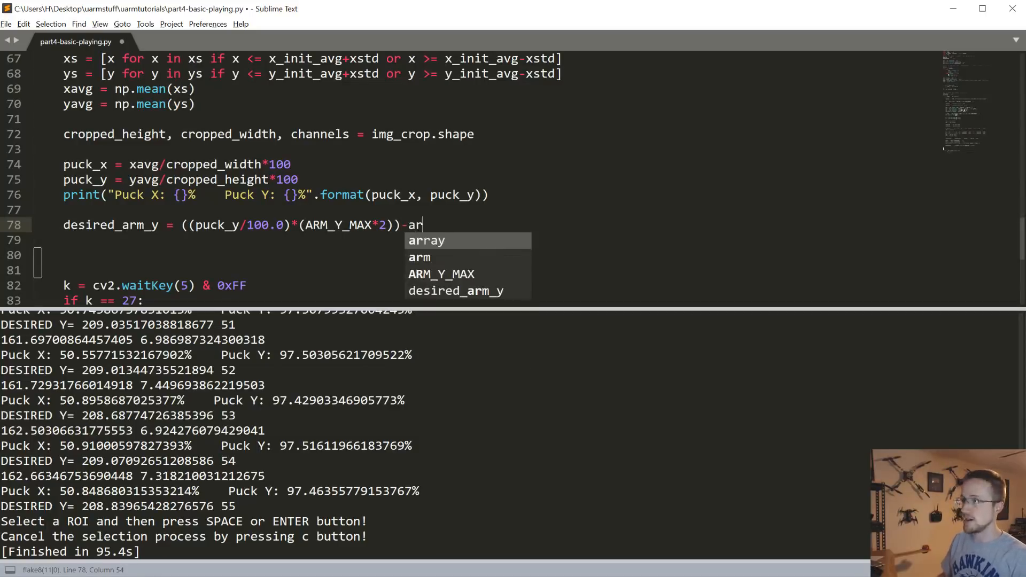
{"action": "key", "text": "Down"}
{"action": "key", "text": "Down"}
{"action": "key", "text": "Return"}
{"action": "left_click_drag", "start_coordinate": [423, 225], "coordinate": [446, 225]}
{"action": "key", "text": "End"}
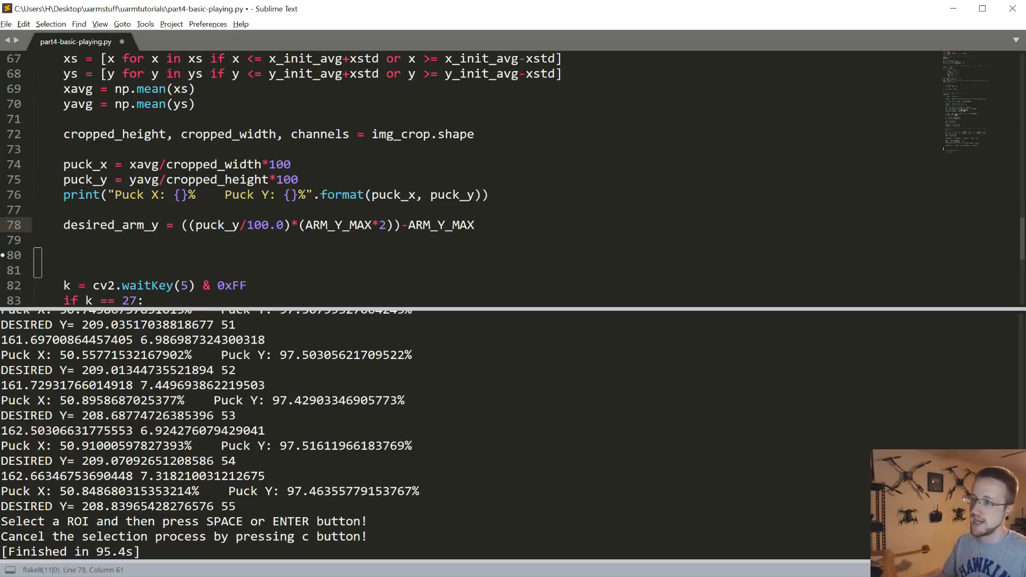
{"action": "key", "text": "ctrl+shift+Left"}
{"action": "key", "text": "Right"}
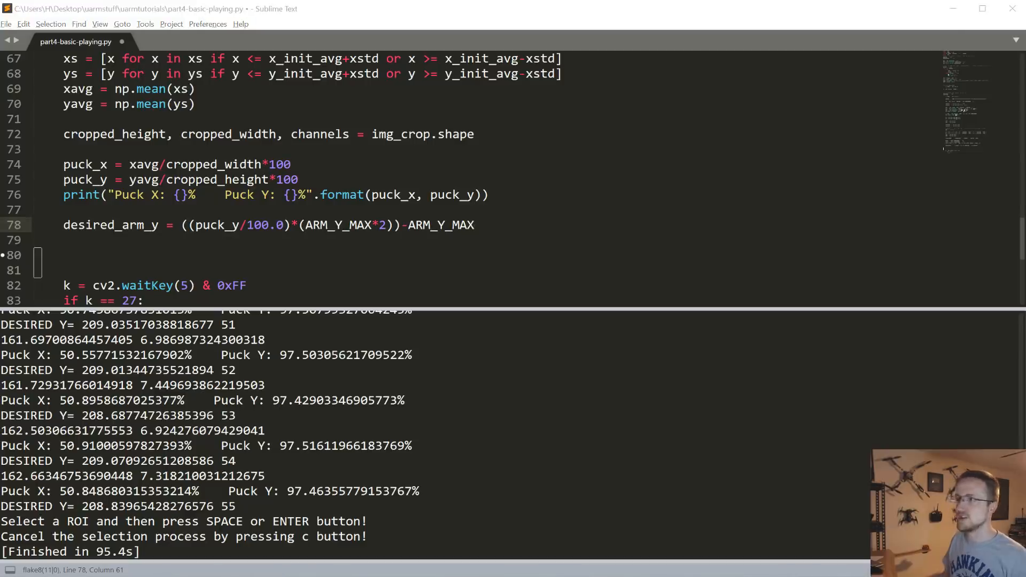
{"action": "key", "text": "alt+Tab"}
{"action": "left_click", "coordinate": [38, 256]}
{"action": "type", "text": "print('DESIRED Y=',desired_arm_y, since_swing)     swift.set_position(y=desired_arm_y, relative=False, speed=1000000, wait=True)"}
{"action": "scroll", "coordinate": [36, 142], "scroll_direction": "down", "scroll_amount": 4}
{"action": "scroll", "coordinate": [168, 163], "scroll_direction": "up", "scroll_amount": 2}
{"action": "double_click", "coordinate": [140, 164]}
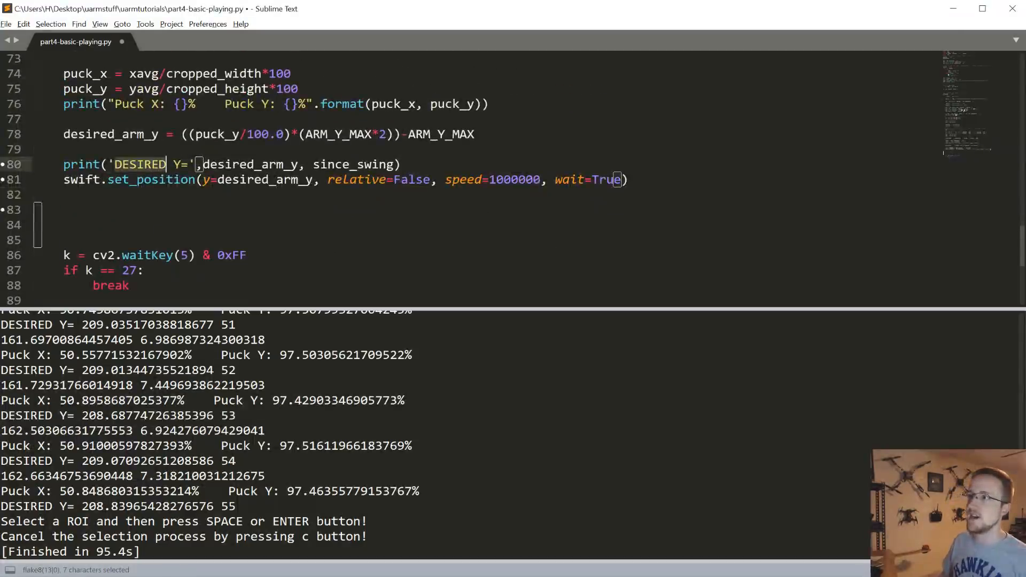
{"action": "double_click", "coordinate": [251, 164]}
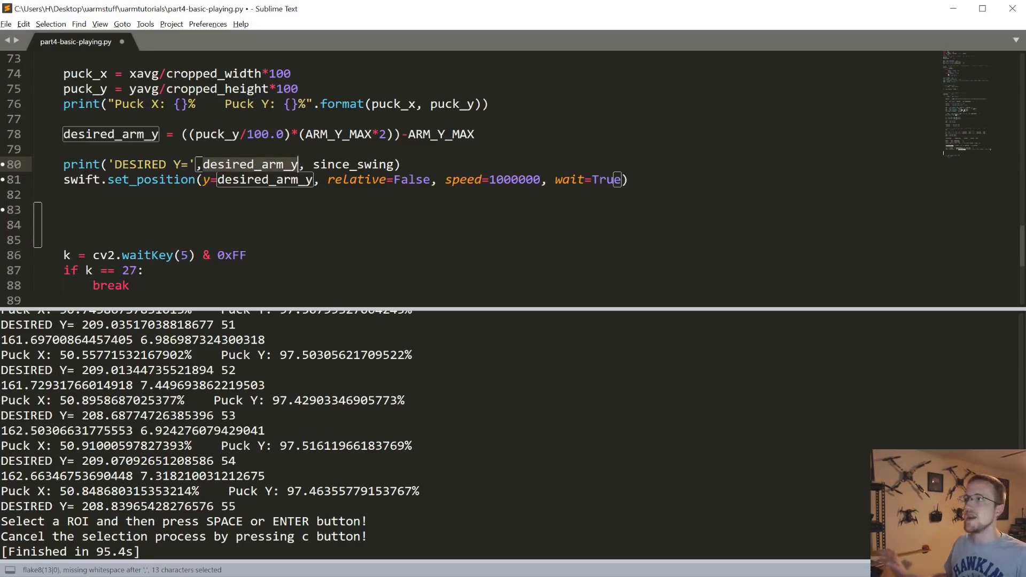
{"action": "double_click", "coordinate": [353, 164]}
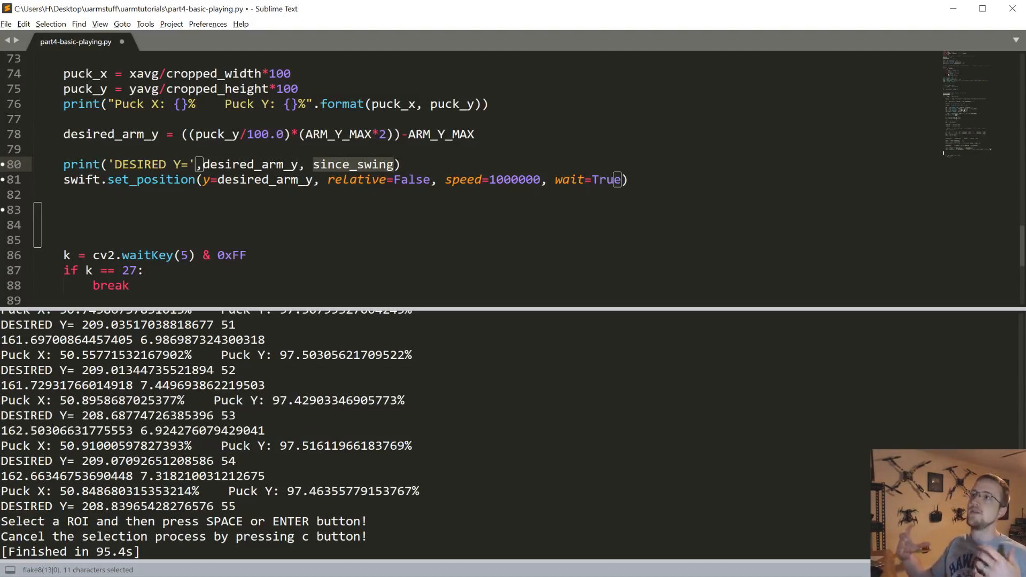
{"action": "double_click", "coordinate": [278, 73]}
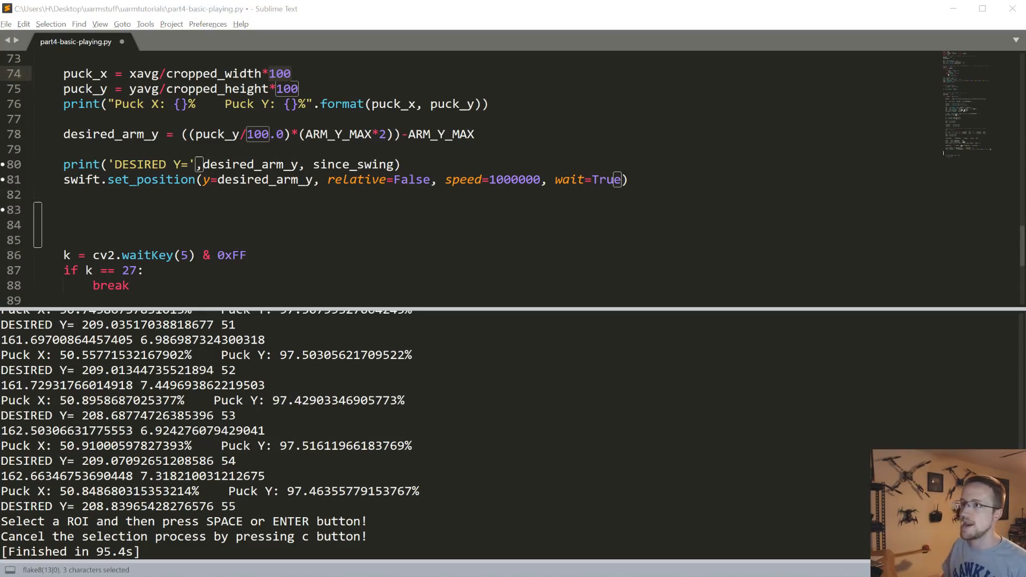
Paste the swing block that fires when puck_x > 80 and since_swing is large enough.
{"action": "left_click", "coordinate": [38, 209]}
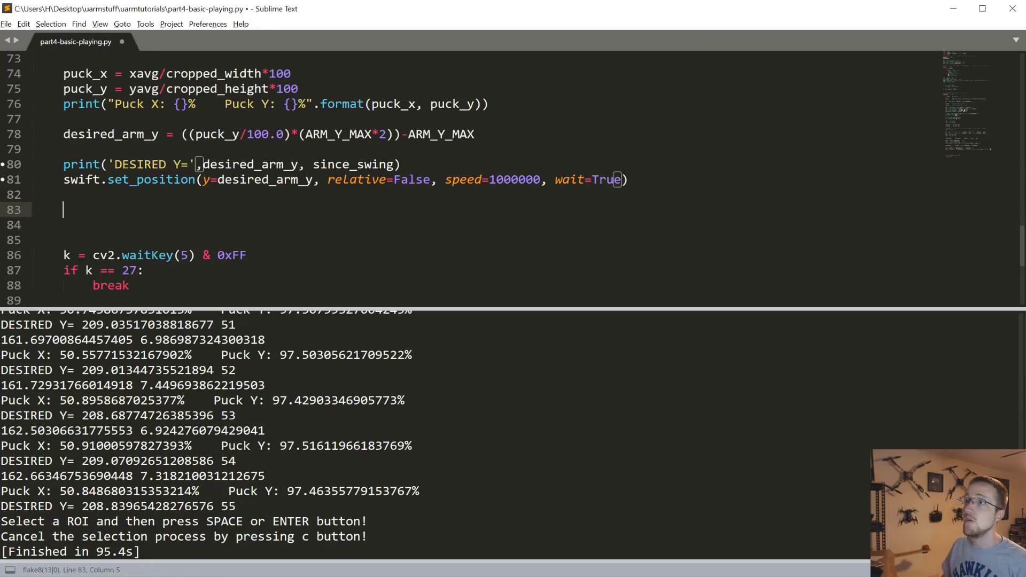
{"action": "type", "text": "if puck_x > 80 and since_swing >= 20:         swift.set_position(x=100, relative=True, speed=1000000, wait=True)         time.sleep(0.3)         swift.set_position(x=-100, relative=True, speed=1000000, wait=True)         since_swing = 0"}
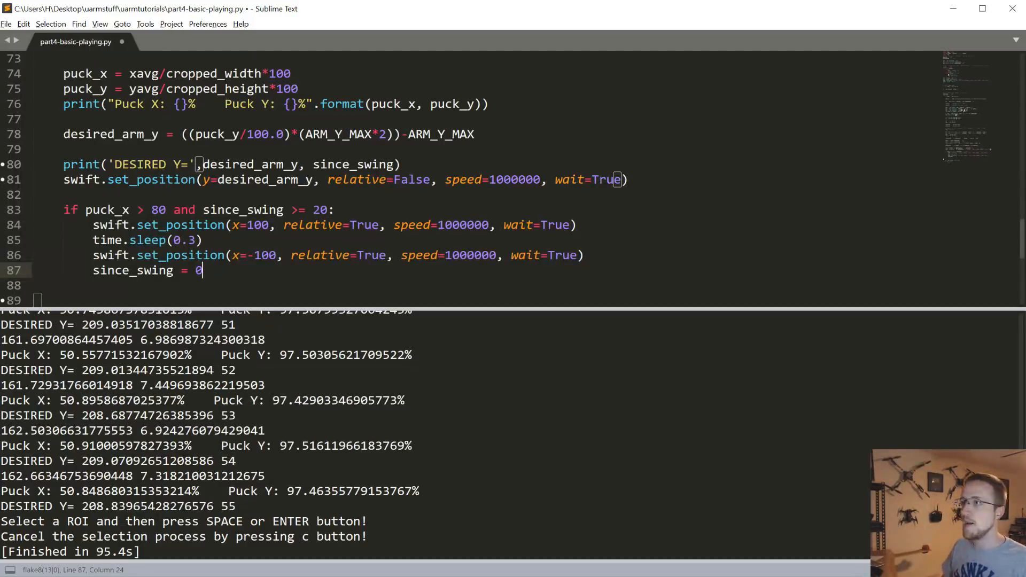
{"action": "double_click", "coordinate": [244, 210]}
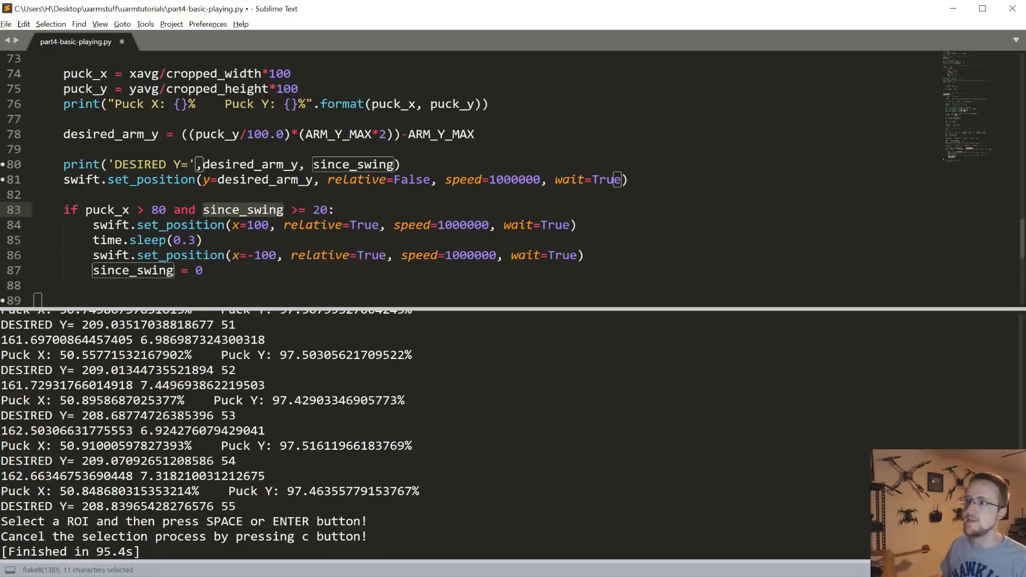
{"action": "left_click_drag", "start_coordinate": [297, 209], "coordinate": [313, 210]}
{"action": "left_click", "coordinate": [336, 209]}
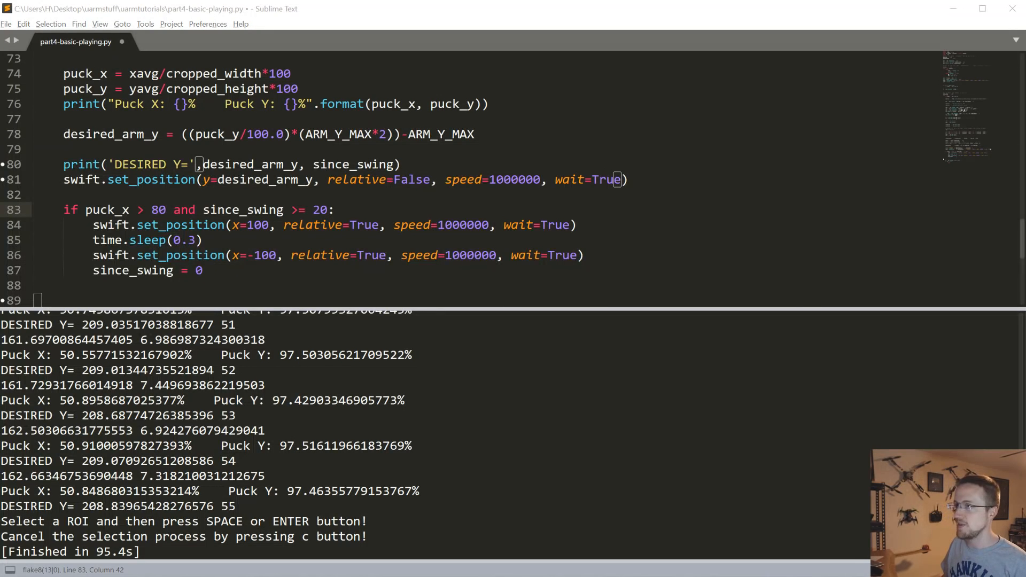
{"action": "scroll", "coordinate": [37, 300], "scroll_direction": "down", "scroll_amount": 1}
Add an unindented since_swing += 1 after the if block and remove the extra blank line before waitKey.
{"action": "left_click", "coordinate": [37, 249]}
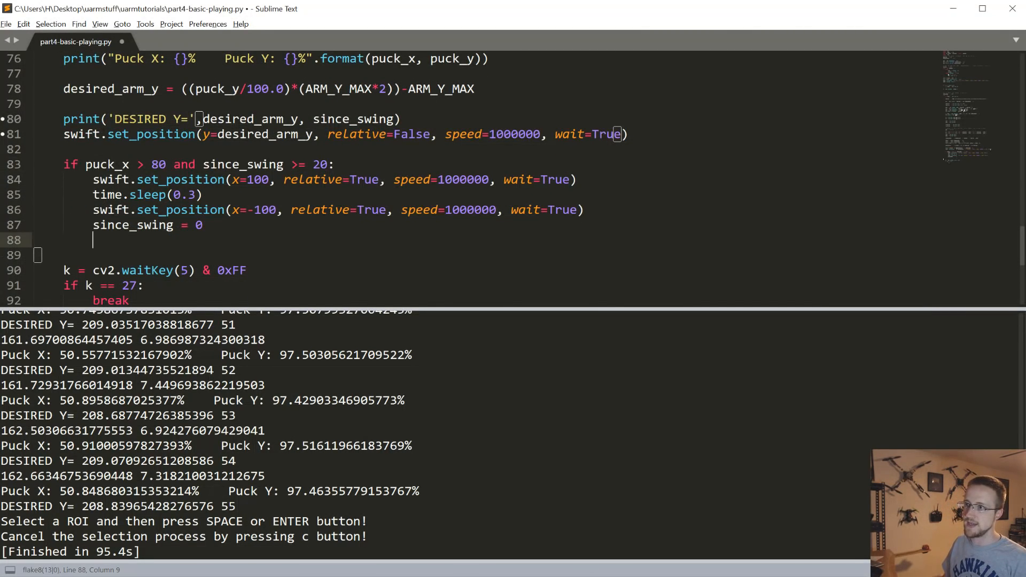
{"action": "type", "text": "since_swing += 1"}
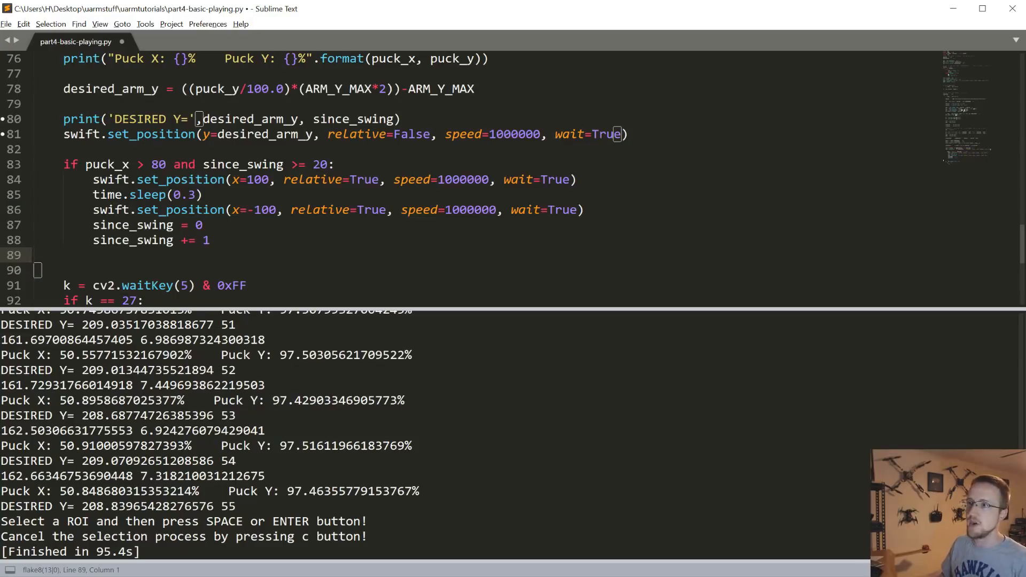
{"action": "key", "text": "Up"}
{"action": "key", "text": "shift+Tab"}
{"action": "key", "text": "shift+Tab"}
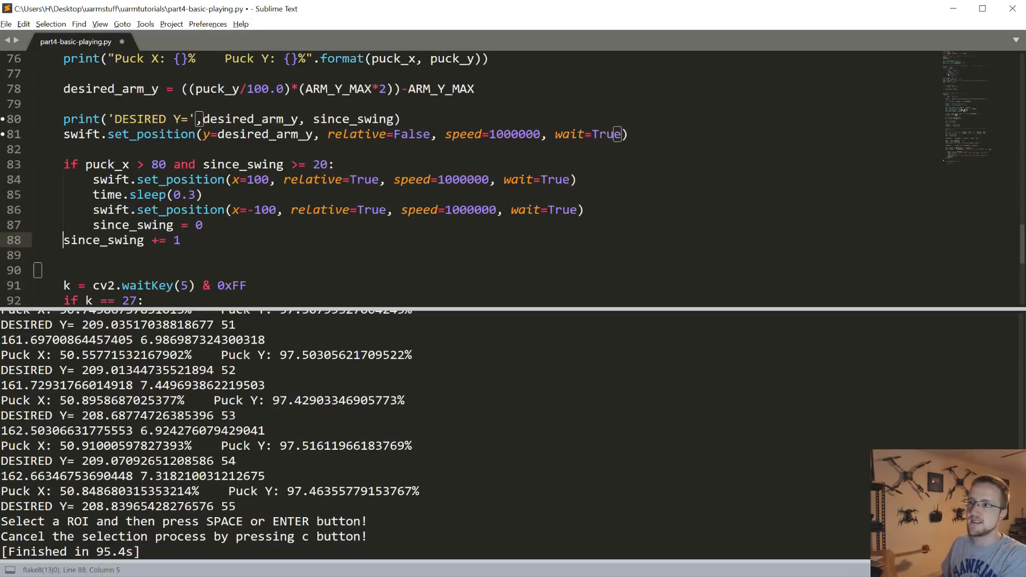
{"action": "key", "text": "Up"}
{"action": "key", "text": "End"}
{"action": "key", "text": "Return"}
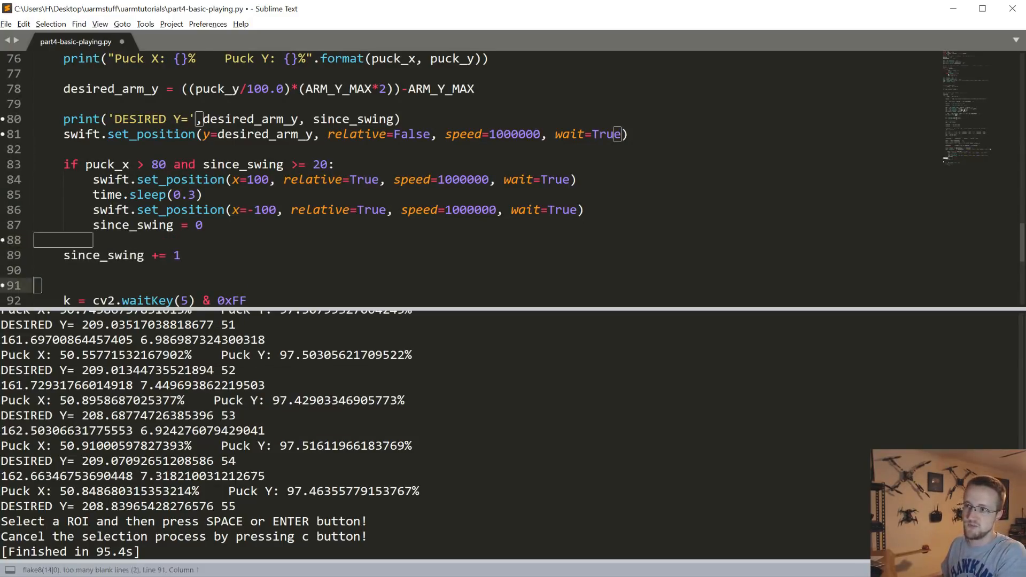
{"action": "left_click", "coordinate": [37, 286]}
{"action": "key", "text": "BackSpace"}
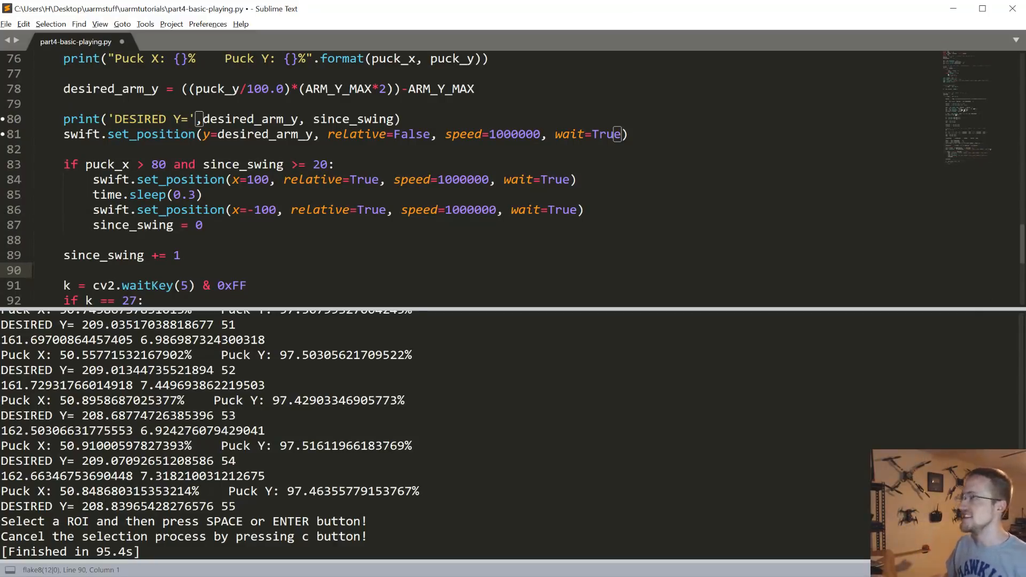
{"action": "scroll", "coordinate": [514, 168], "scroll_direction": "down", "scroll_amount": 2}
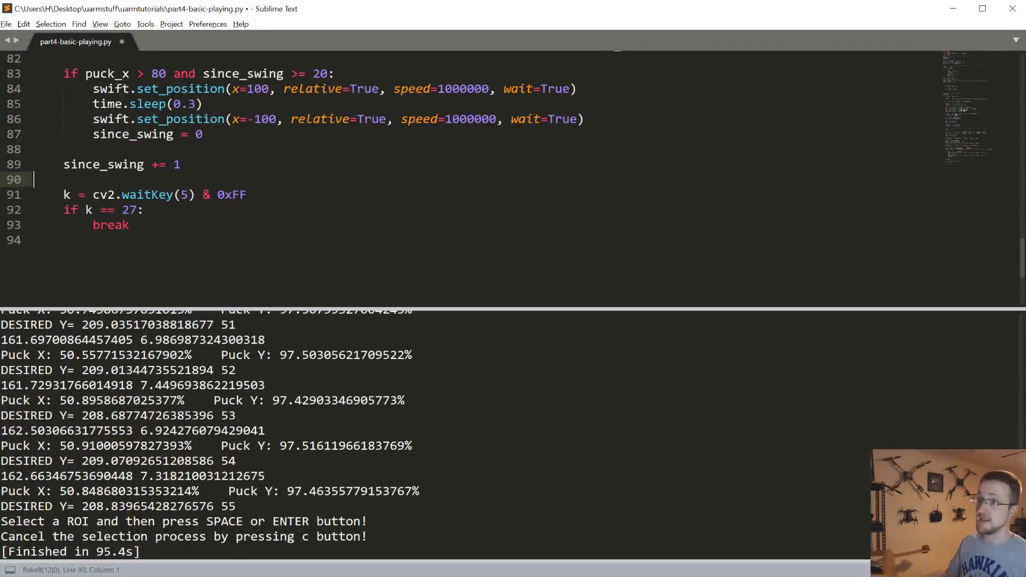
{"action": "scroll", "coordinate": [513, 169], "scroll_direction": "up", "scroll_amount": 1}
{"action": "double_click", "coordinate": [477, 134]}
{"action": "scroll", "coordinate": [489, 135], "scroll_direction": "up", "scroll_amount": 4}
{"action": "scroll", "coordinate": [488, 135], "scroll_direction": "up", "scroll_amount": 2}
{"action": "scroll", "coordinate": [489, 89], "scroll_direction": "down", "scroll_amount": 5}
{"action": "scroll", "coordinate": [490, 89], "scroll_direction": "down", "scroll_amount": 2}
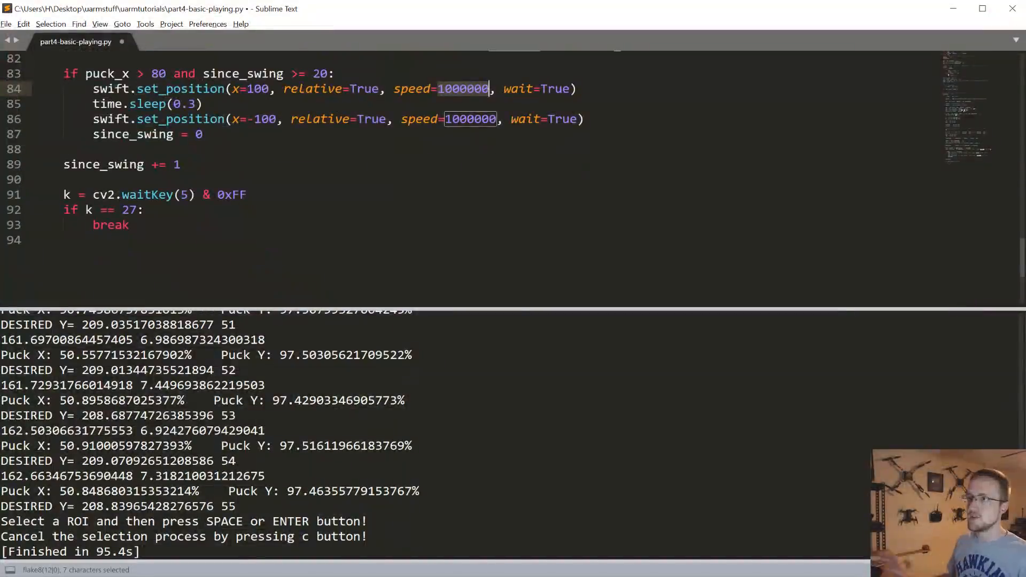
Save and run the script with Ctrl+B, connecting to the arm and opening the ROI selector.
{"action": "key", "text": "ctrl+b"}
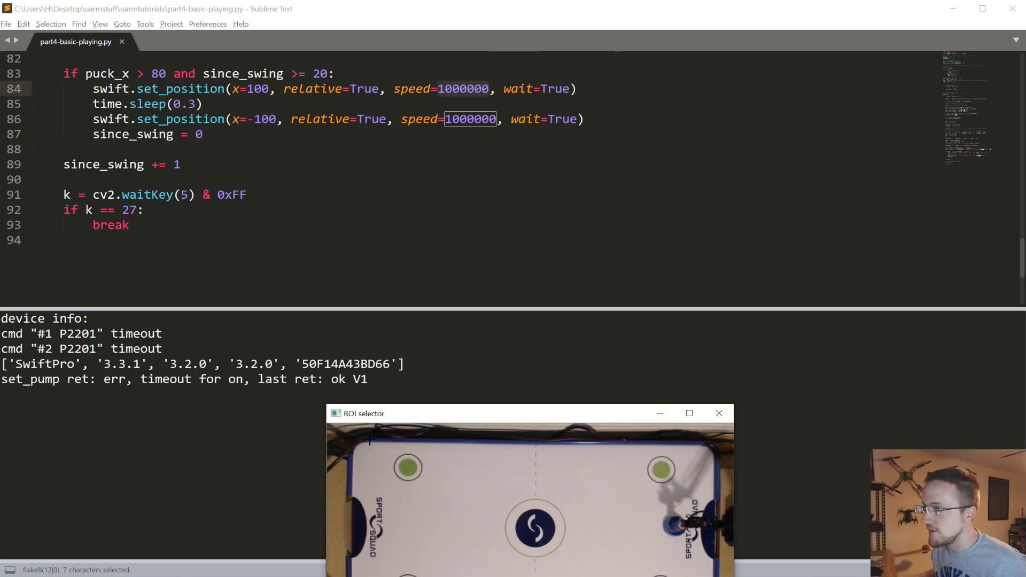
Outline the air-hockey table as the ROI, start puck tracking, then close the tracking windows.
{"action": "left_click_drag", "start_coordinate": [358, 443], "coordinate": [712, 576]}
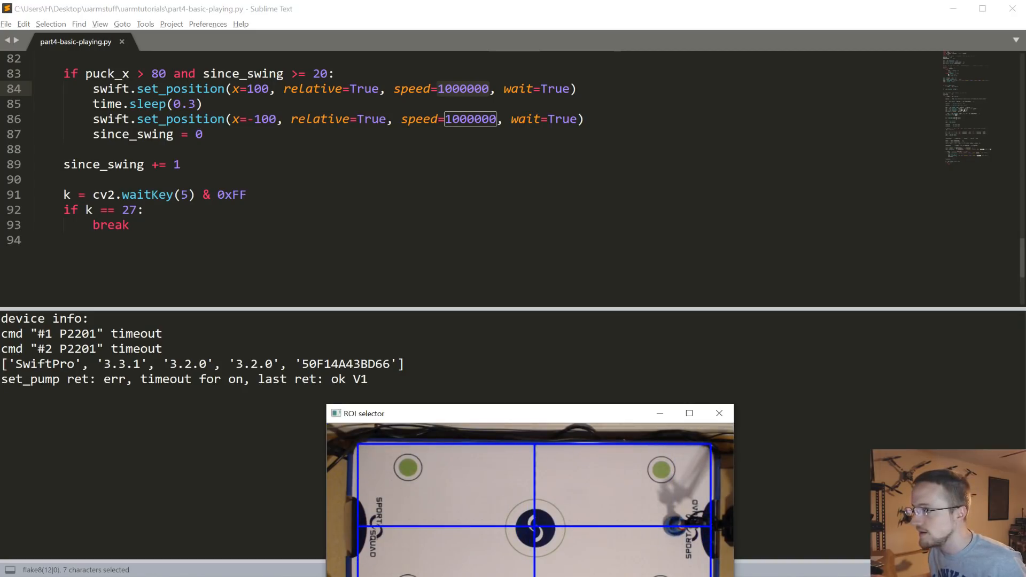
{"action": "key", "text": "Return"}
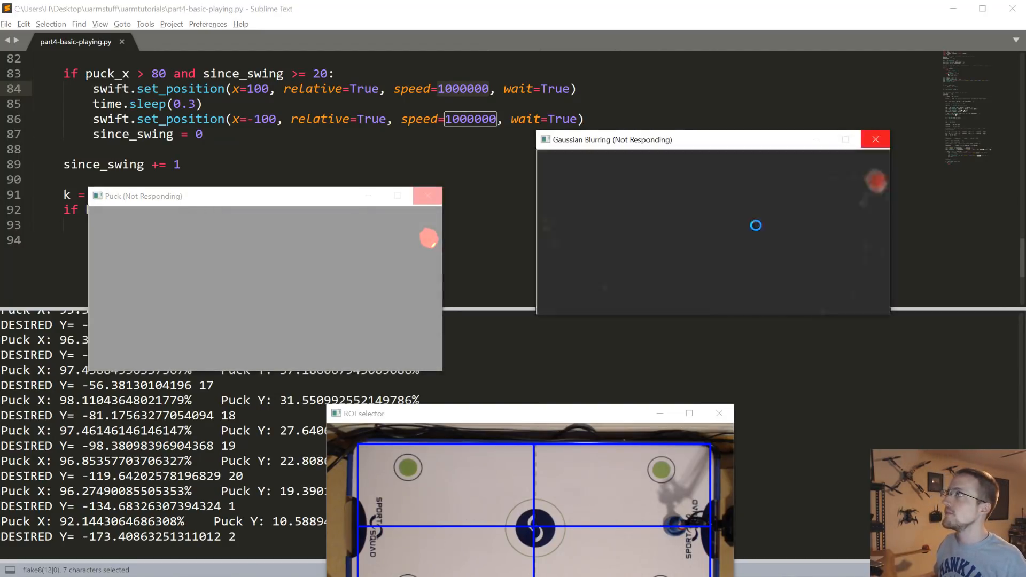
{"action": "left_click", "coordinate": [418, 198]}
{"action": "left_click", "coordinate": [275, 303]}
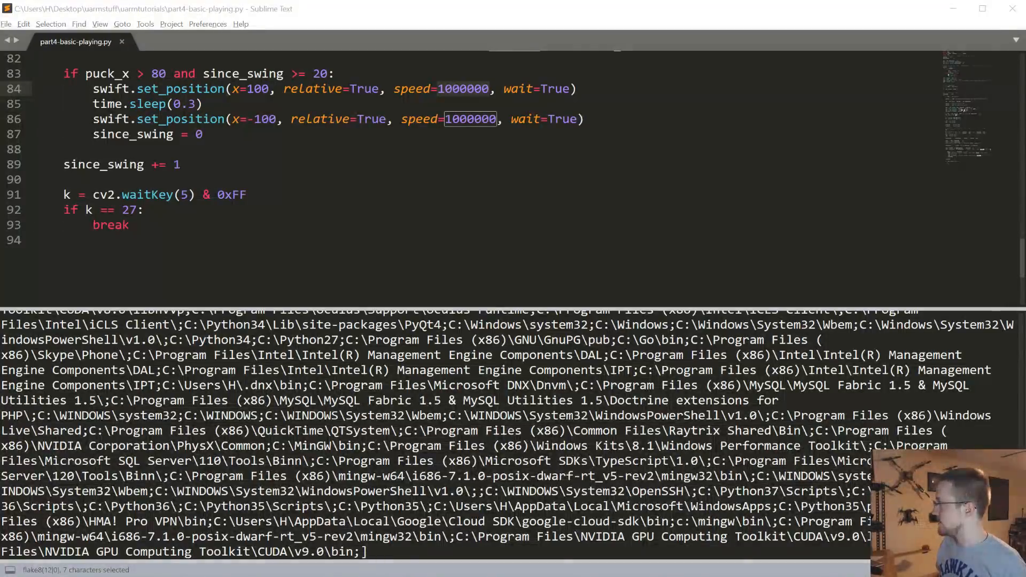
Save the script after returning from the Firefox tweet.
{"action": "key", "text": "ctrl+s"}
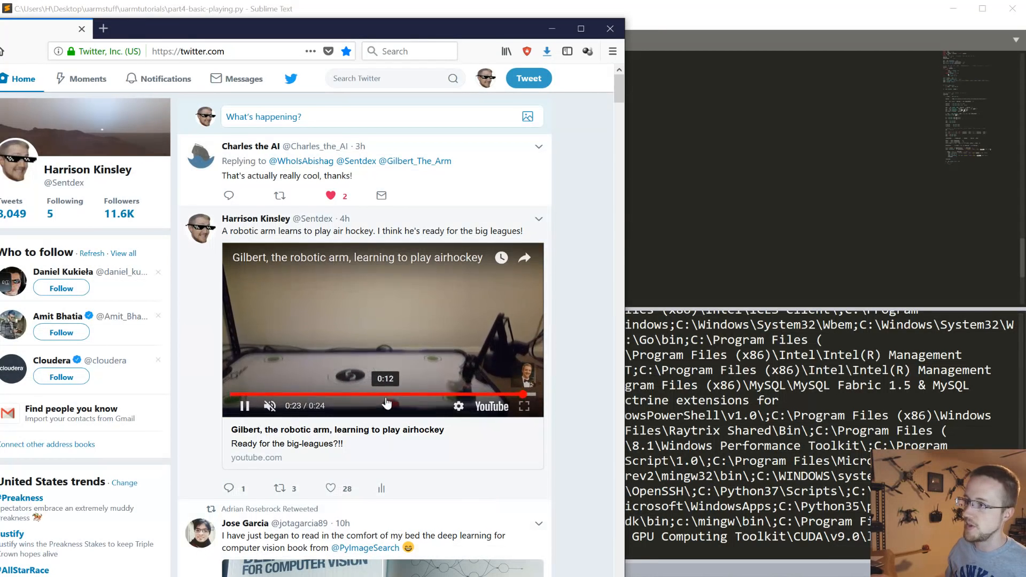
{"action": "mouse_move", "coordinate": [382, 330]}
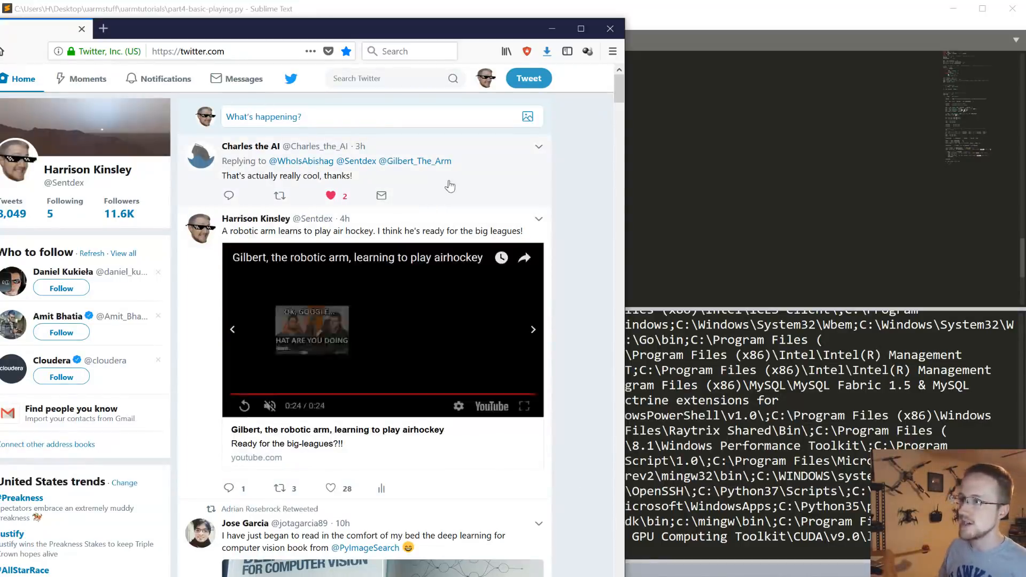
{"action": "left_click", "coordinate": [551, 28]}
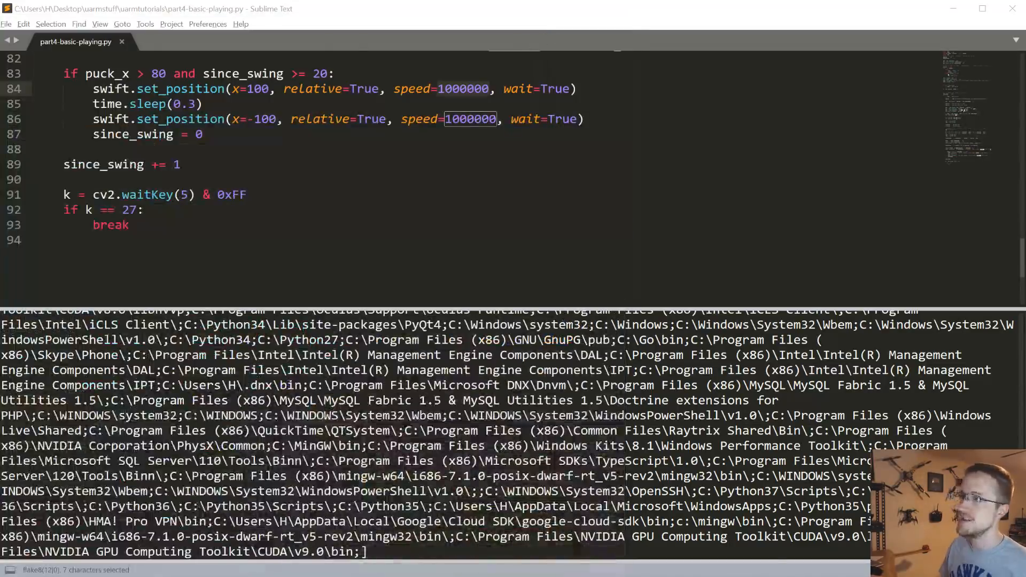
{"action": "scroll", "coordinate": [514, 177], "scroll_direction": "up", "scroll_amount": 2}
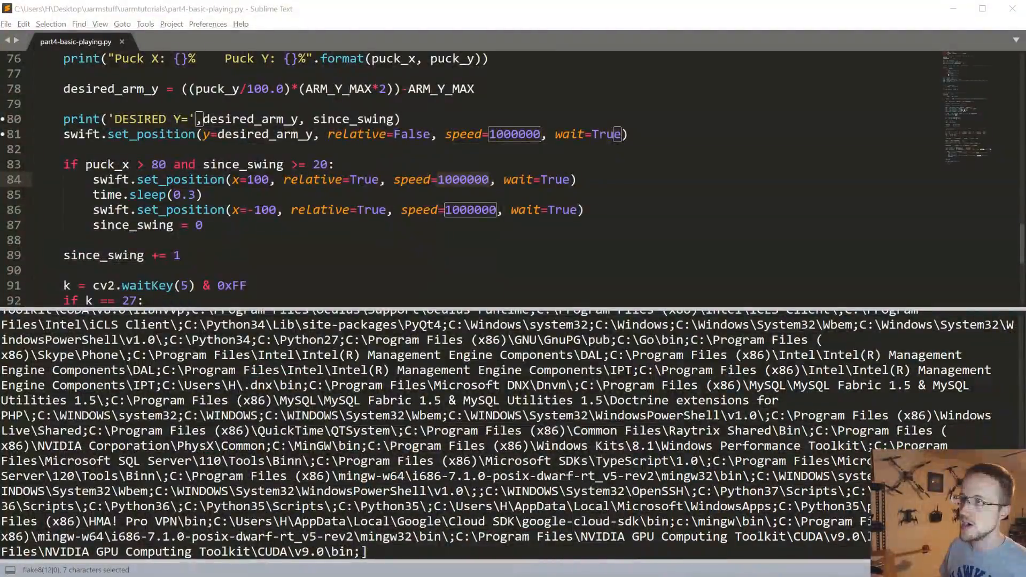
{"action": "scroll", "coordinate": [514, 176], "scroll_direction": "up", "scroll_amount": 1}
{"action": "scroll", "coordinate": [513, 177], "scroll_direction": "up", "scroll_amount": 1}
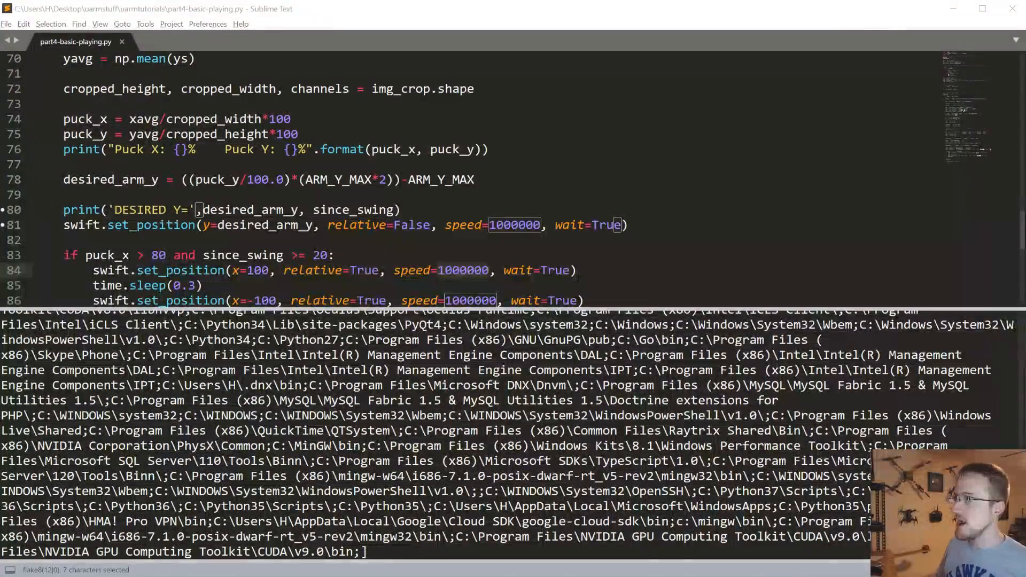
{"action": "scroll", "coordinate": [513, 169], "scroll_direction": "down", "scroll_amount": 2}
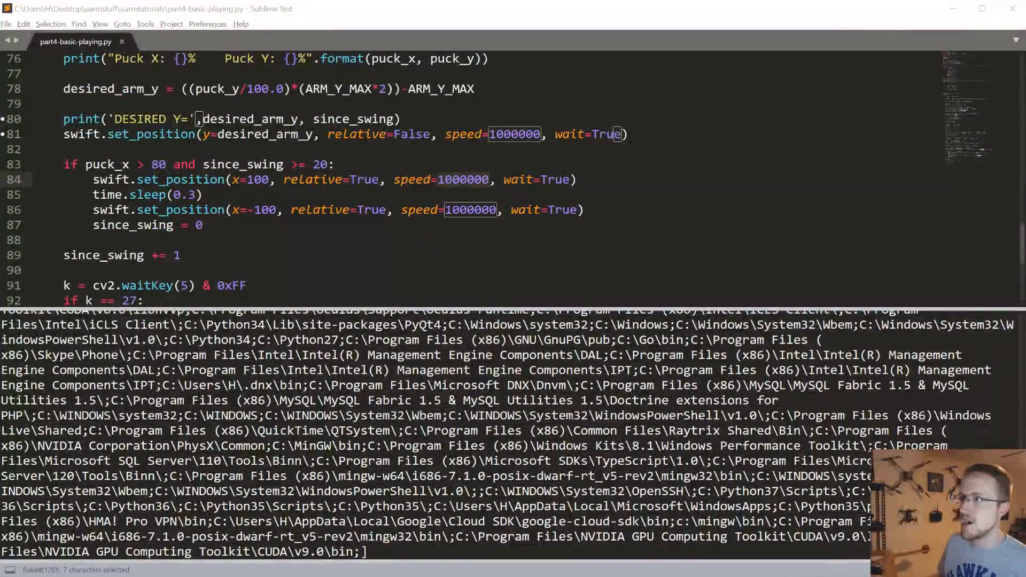
{"action": "left_click_drag", "start_coordinate": [64, 240], "coordinate": [202, 164]}
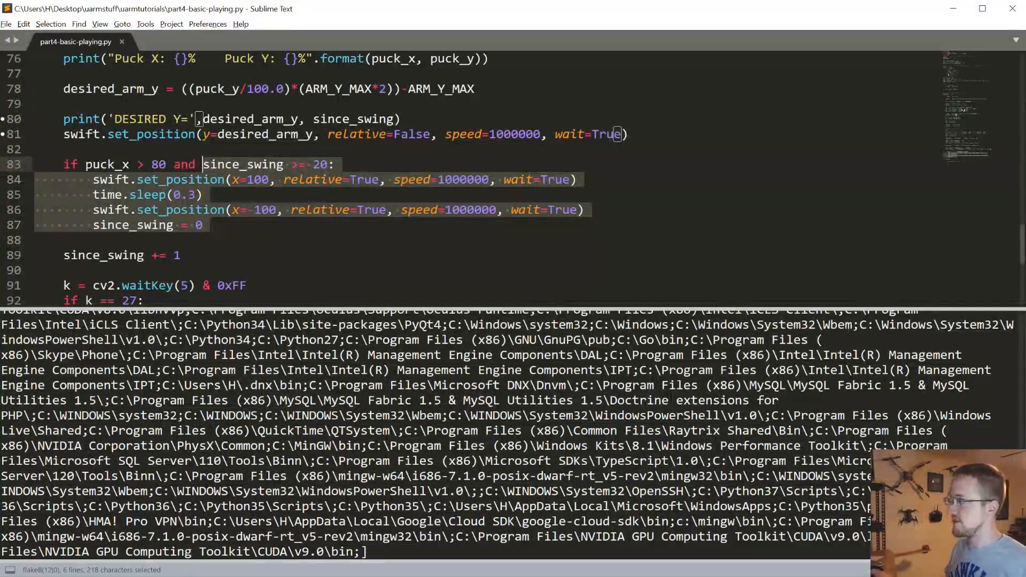
{"action": "left_click", "coordinate": [292, 209]}
{"action": "scroll", "coordinate": [292, 209], "scroll_direction": "up", "scroll_amount": 4}
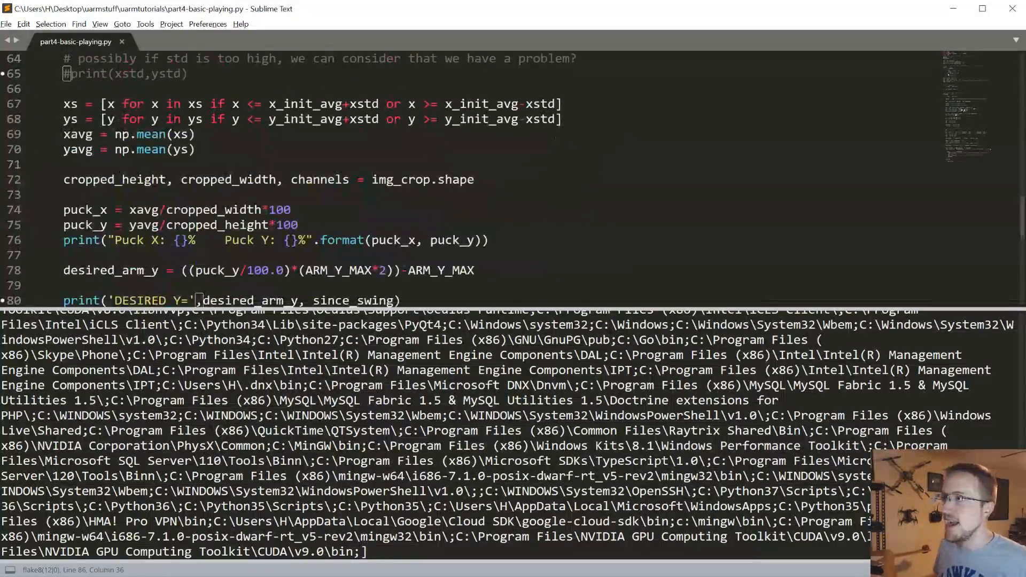
{"action": "scroll", "coordinate": [313, 176], "scroll_direction": "down", "scroll_amount": 3}
{"action": "scroll", "coordinate": [313, 177], "scroll_direction": "up", "scroll_amount": 2}
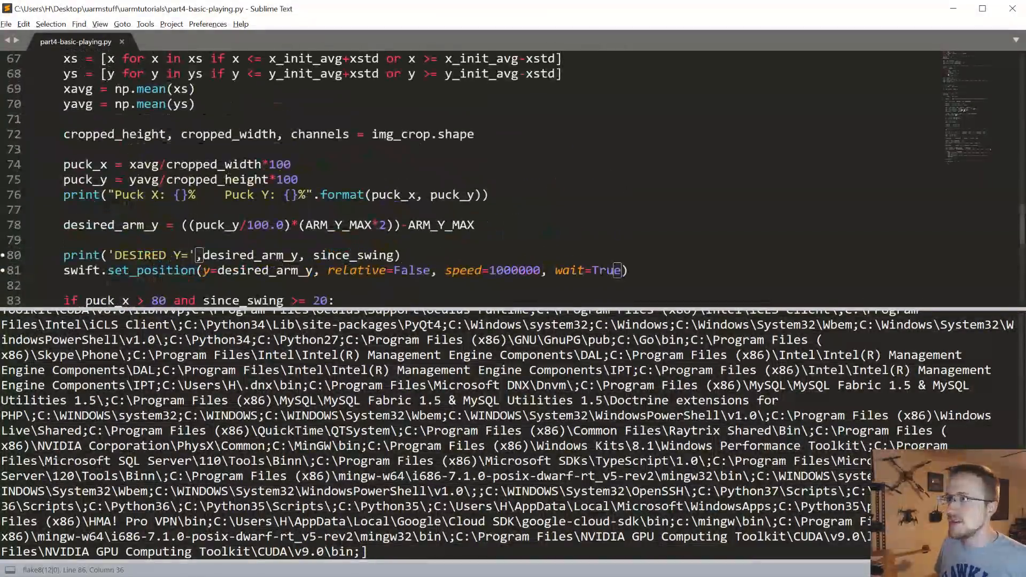
{"action": "left_click_drag", "start_coordinate": [37, 149], "coordinate": [437, 272]}
{"action": "scroll", "coordinate": [437, 272], "scroll_direction": "down", "scroll_amount": 4}
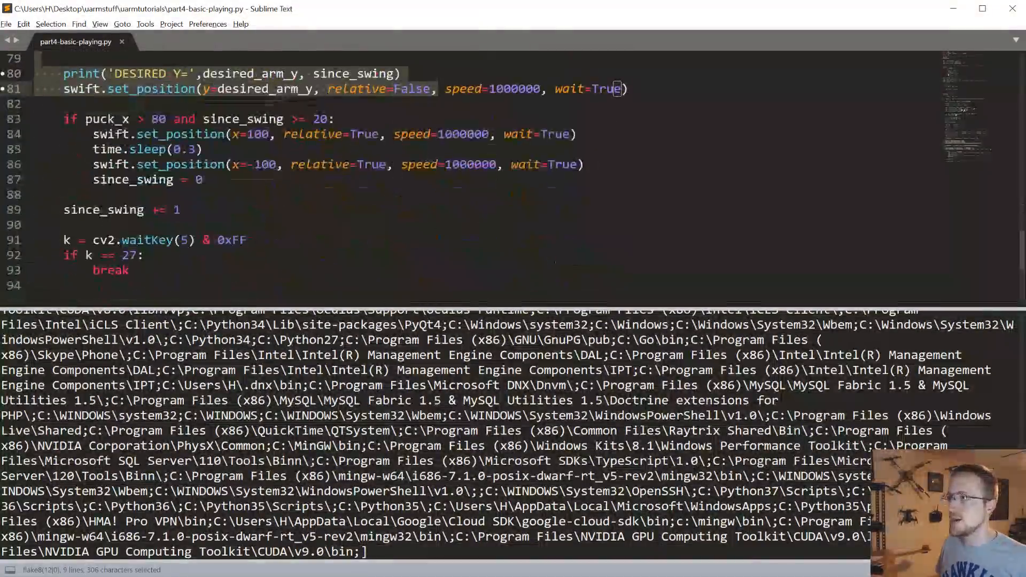
{"action": "scroll", "coordinate": [437, 272], "scroll_direction": "up", "scroll_amount": 2}
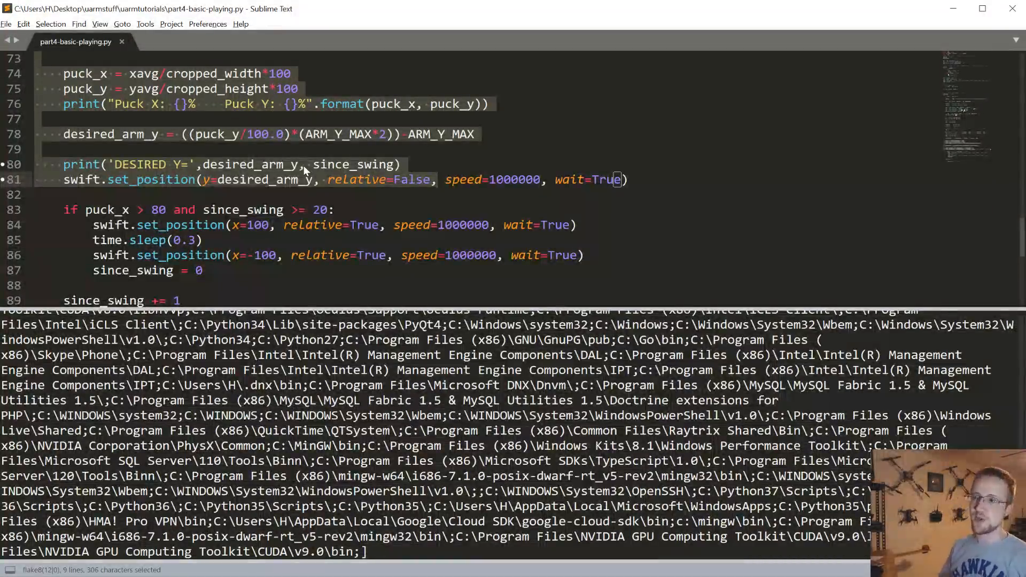
{"action": "left_click", "coordinate": [209, 270]}
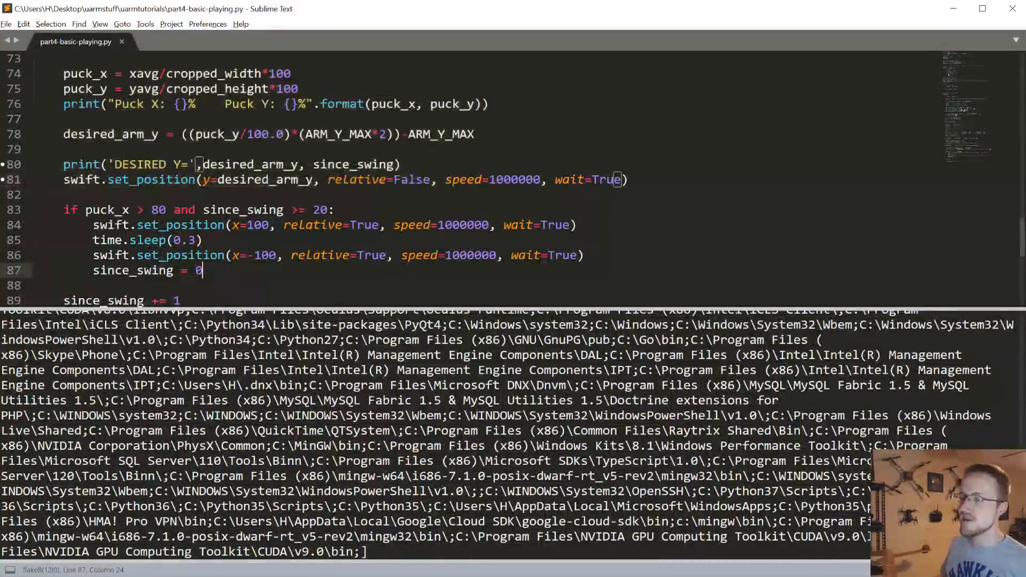